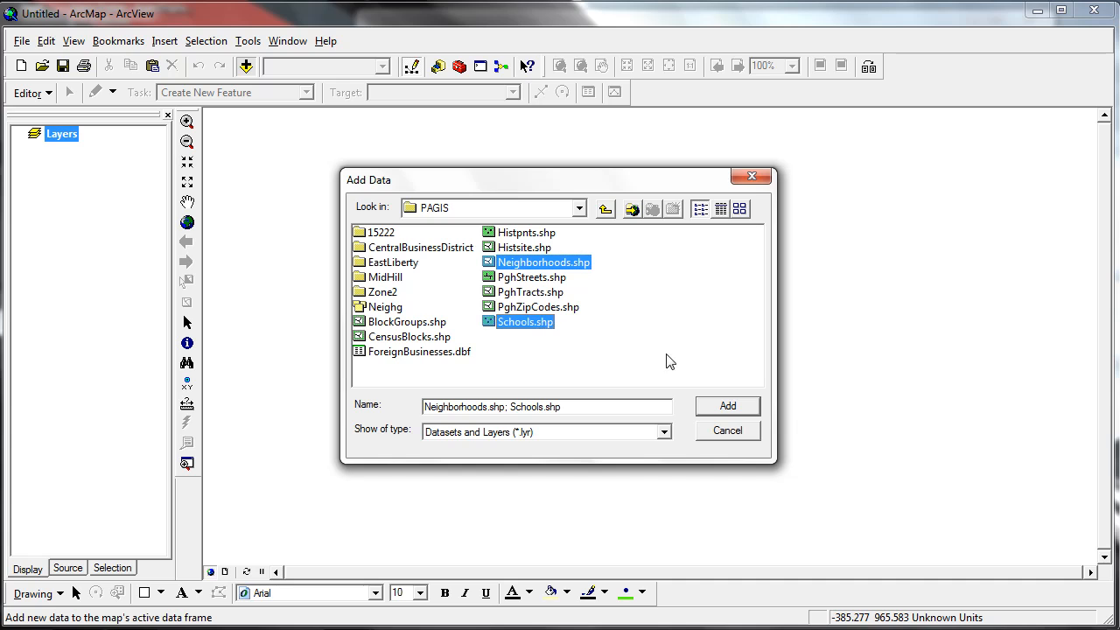
Add the Neighborhoods.shp and Schools.shp shapefiles from the PAGIS folder to the map.
click(723, 407)
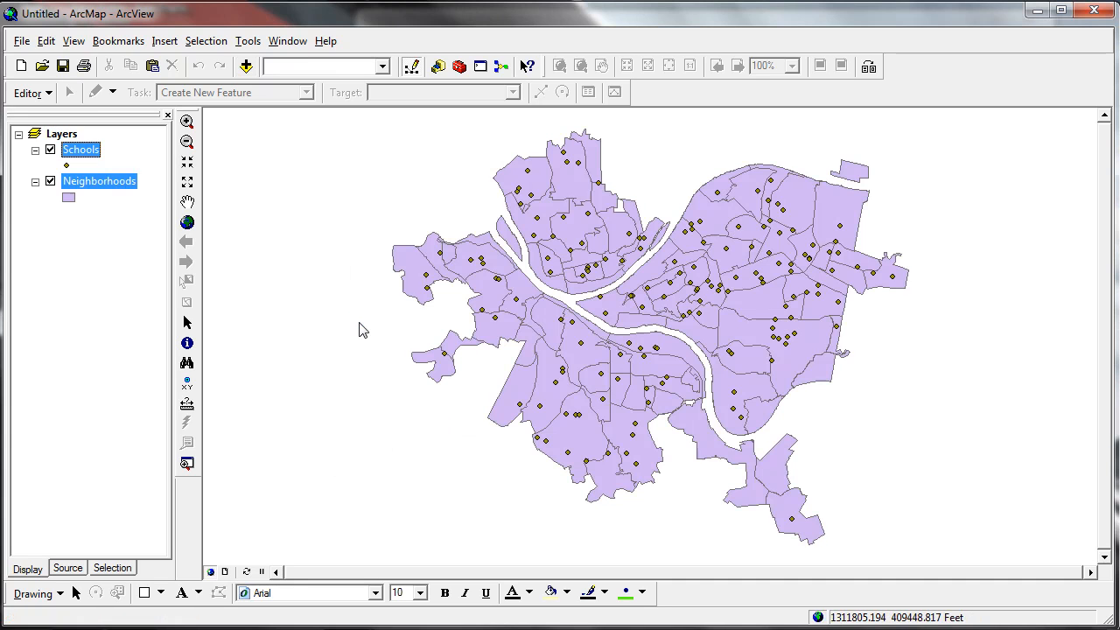
click(112, 233)
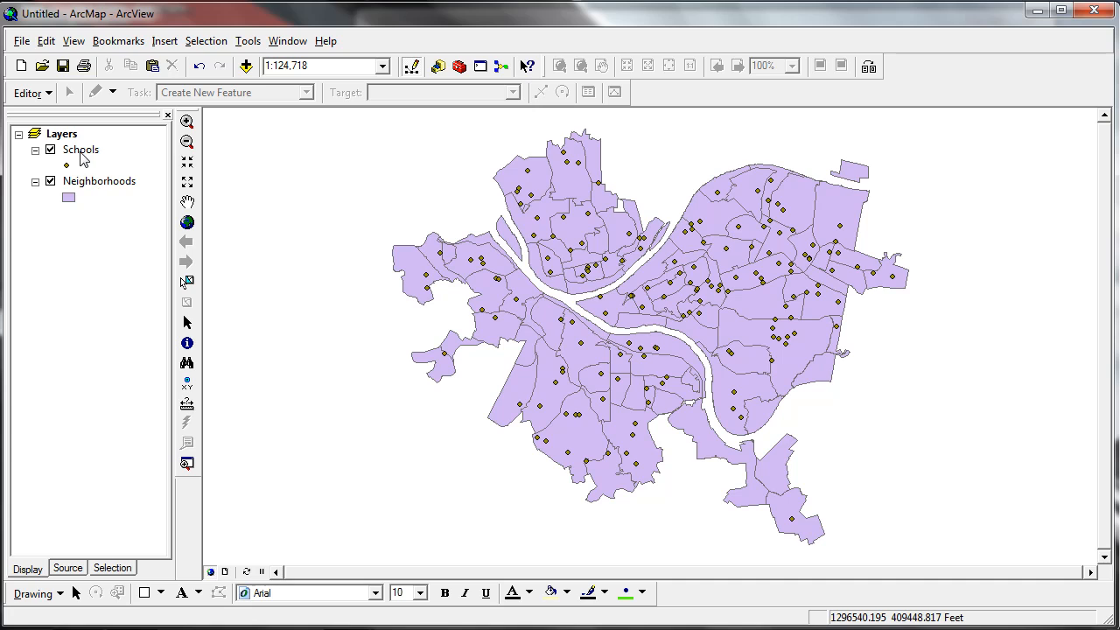
Change the Neighborhoods layer's symbol to Hollow with a dark gray outline.
click(69, 199)
click(388, 267)
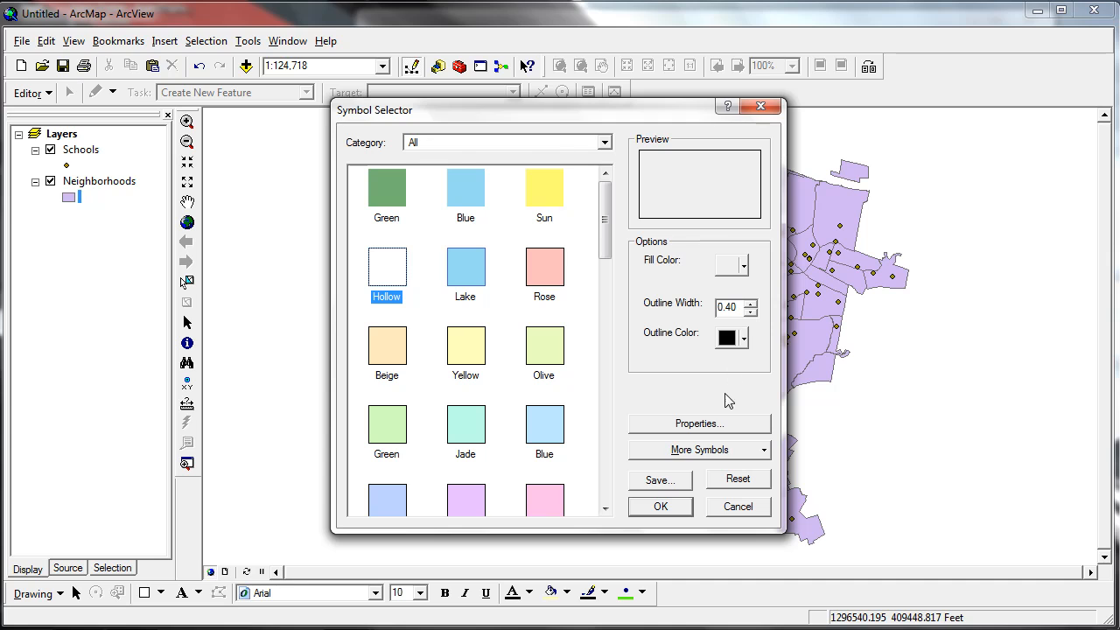
click(743, 341)
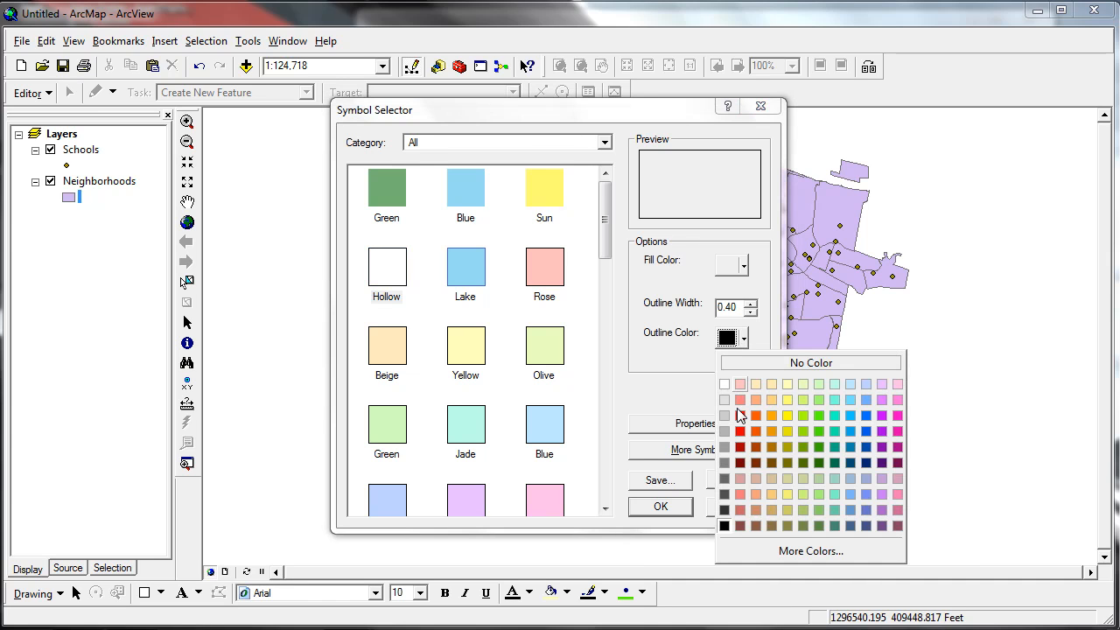
click(725, 480)
click(663, 508)
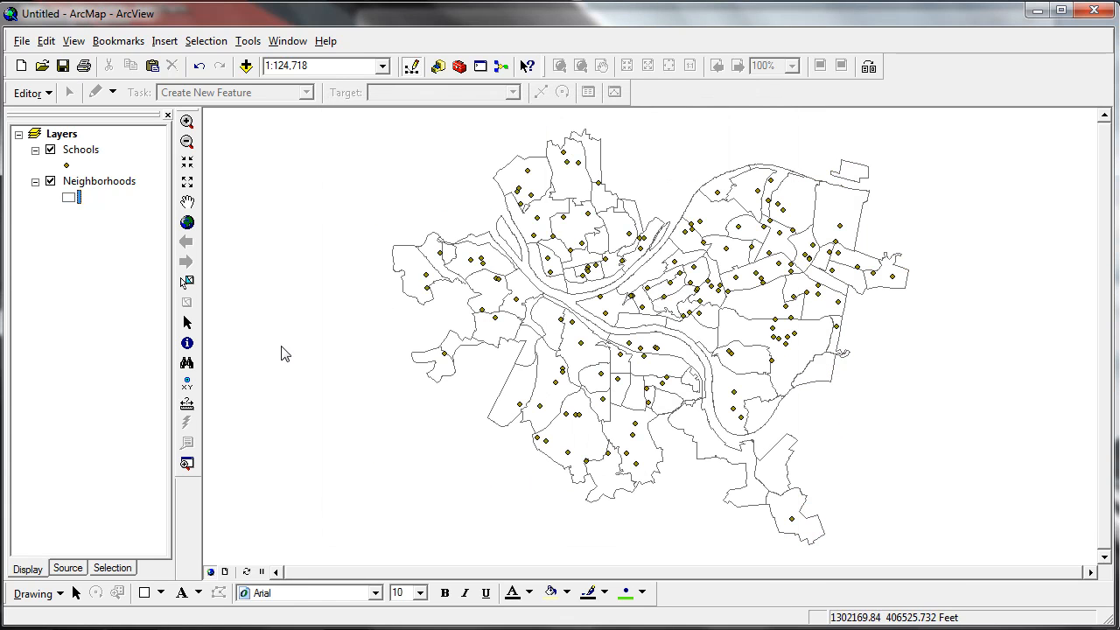
Duplicate the Schools layer by copying it and pasting it into the Layers data frame.
right_click(79, 155)
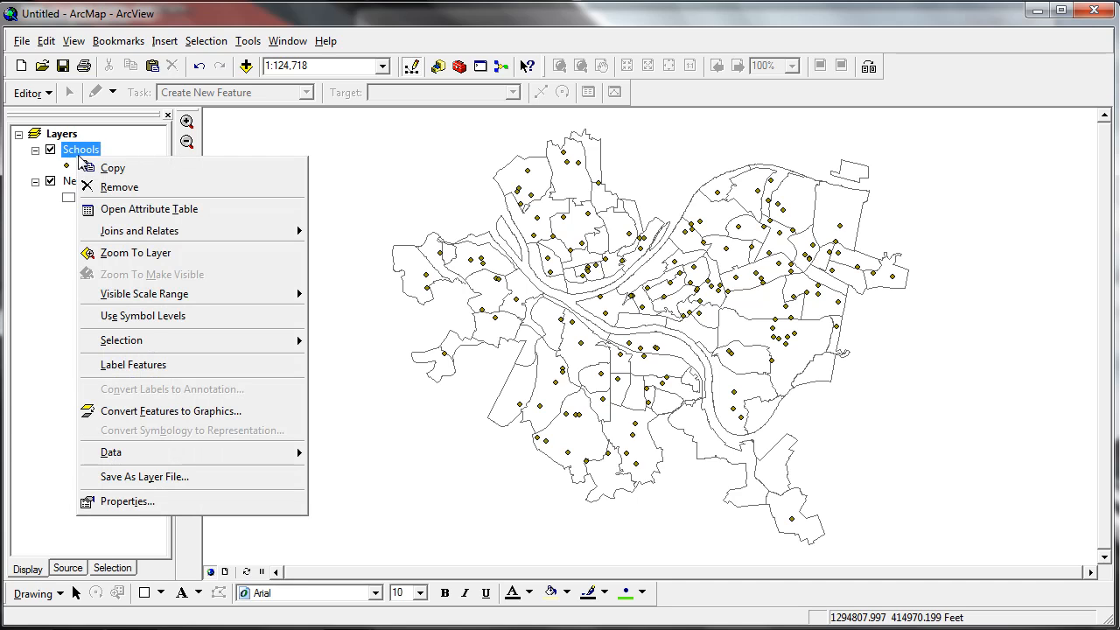
click(95, 168)
right_click(66, 133)
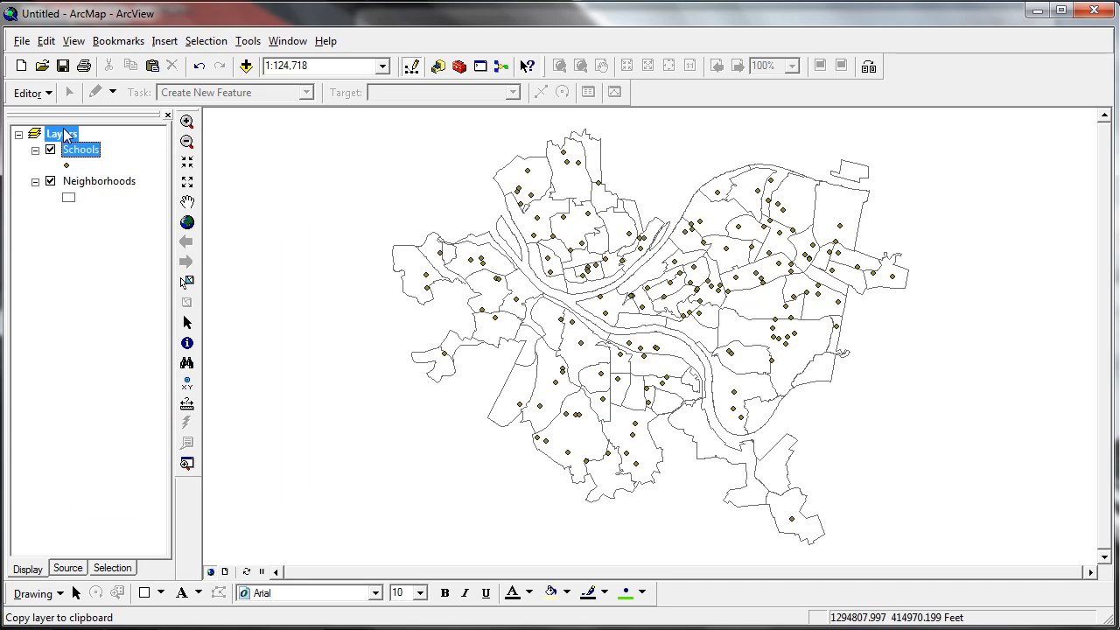
click(103, 203)
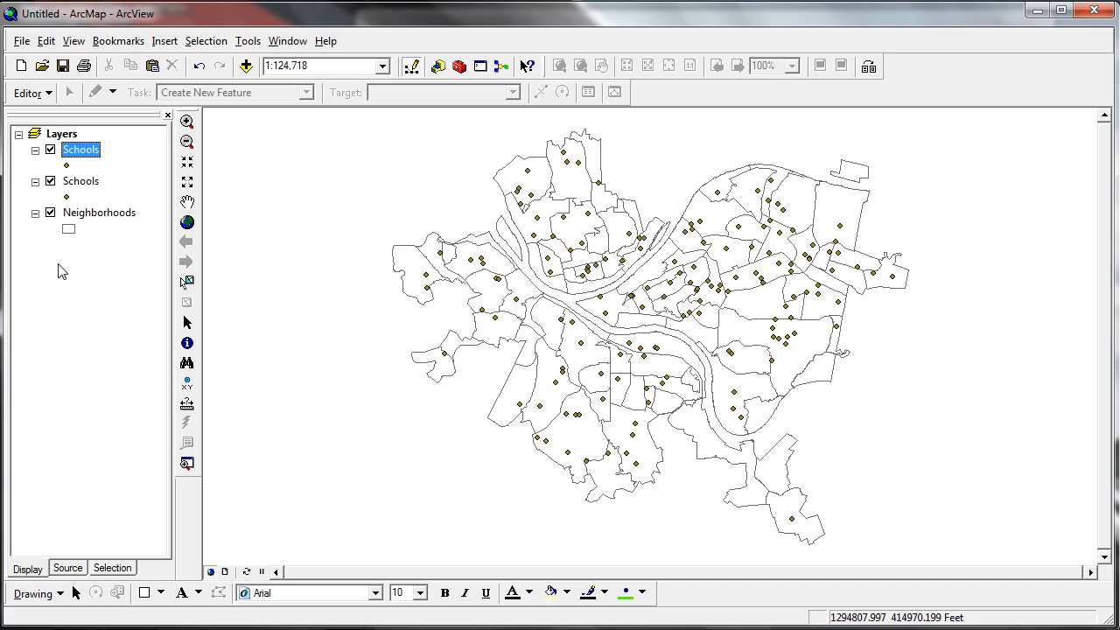
Rename the upper Schools layer as Private Schools.
click(79, 151)
text(Private )
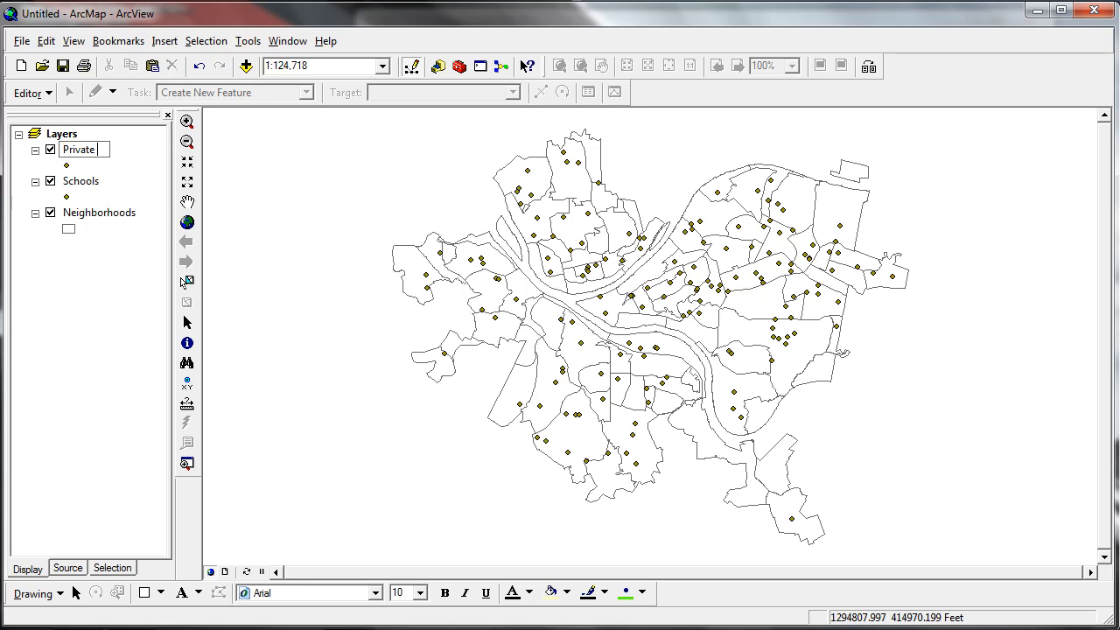
text(Schools)
key(Return)
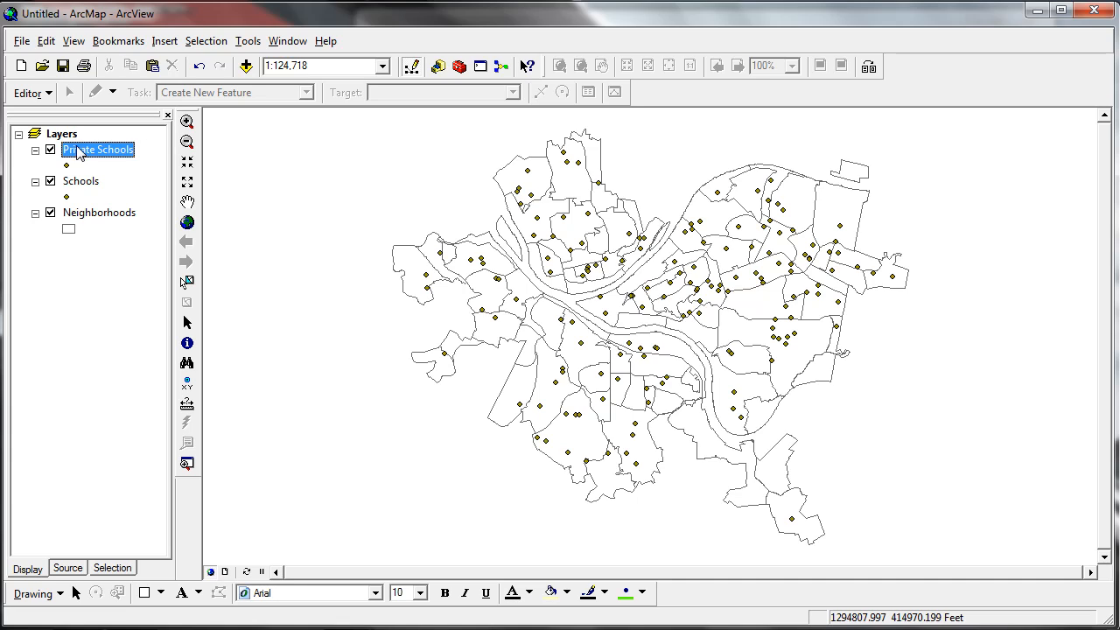
Rename the remaining Schools layer as Public Schools.
key(Down)
key(F2)
text(Pub)
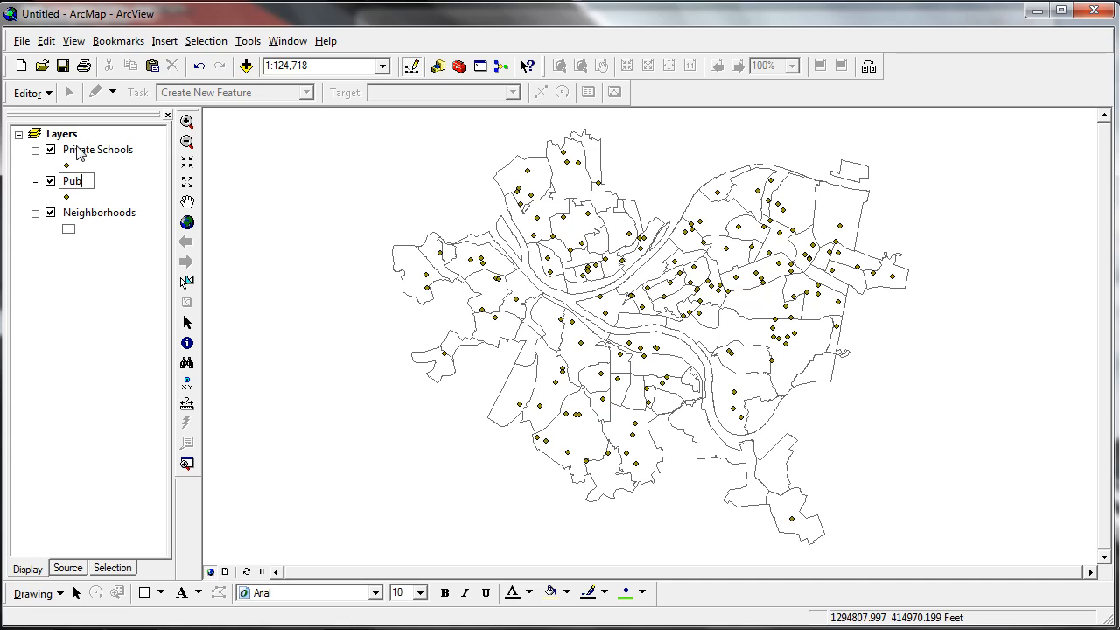
text(lic Schools)
key(Return)
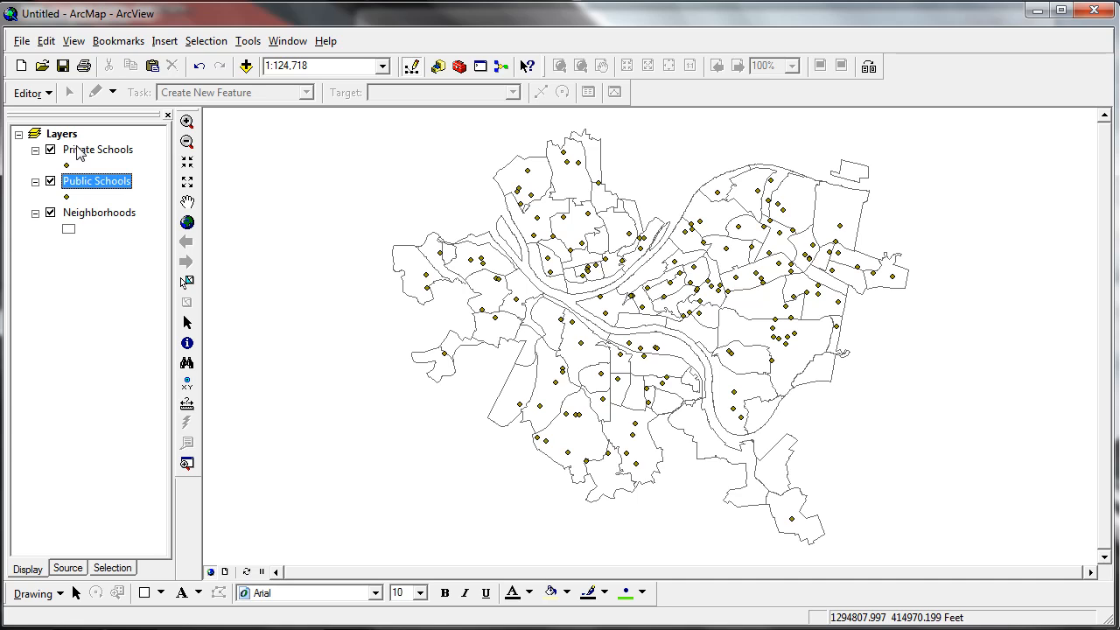
Open the Query Builder for the Private Schools layer's definition query.
right_click(78, 152)
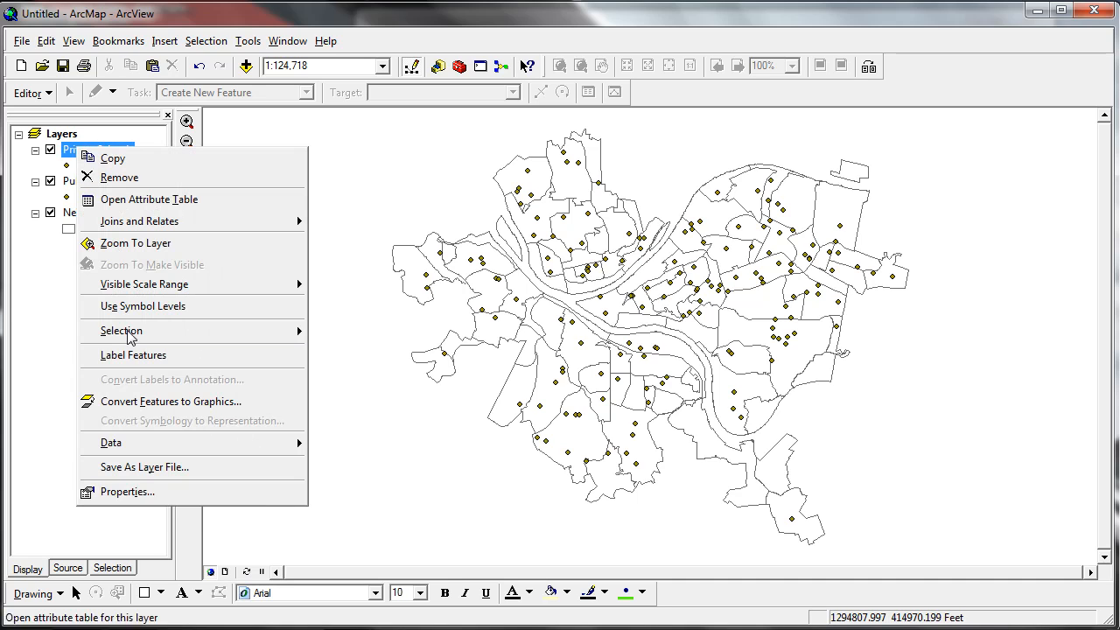
click(133, 493)
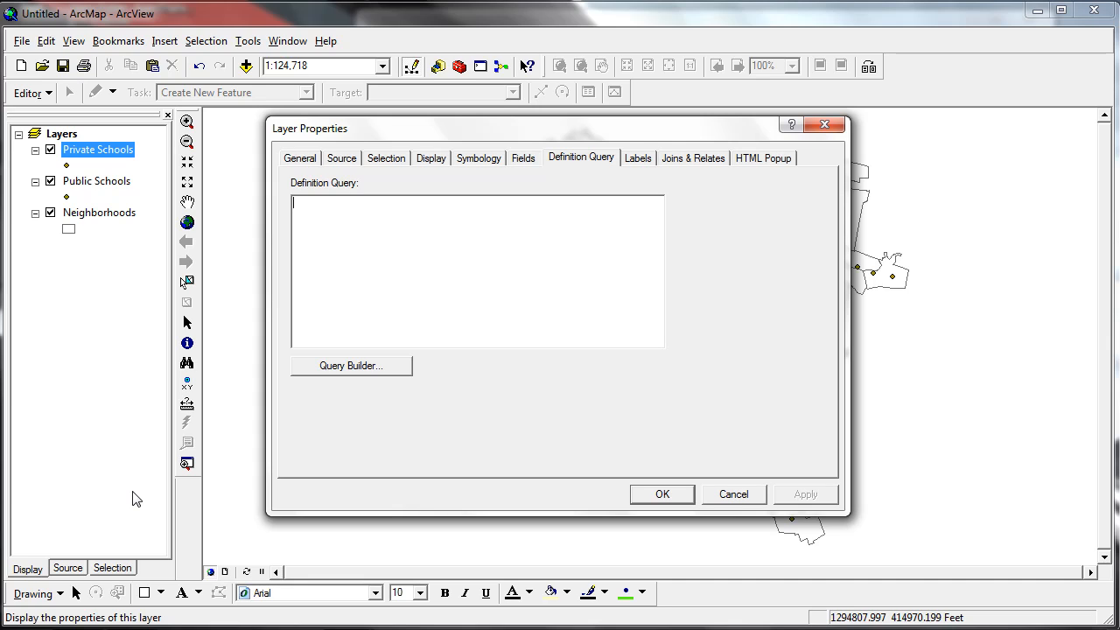
click(352, 366)
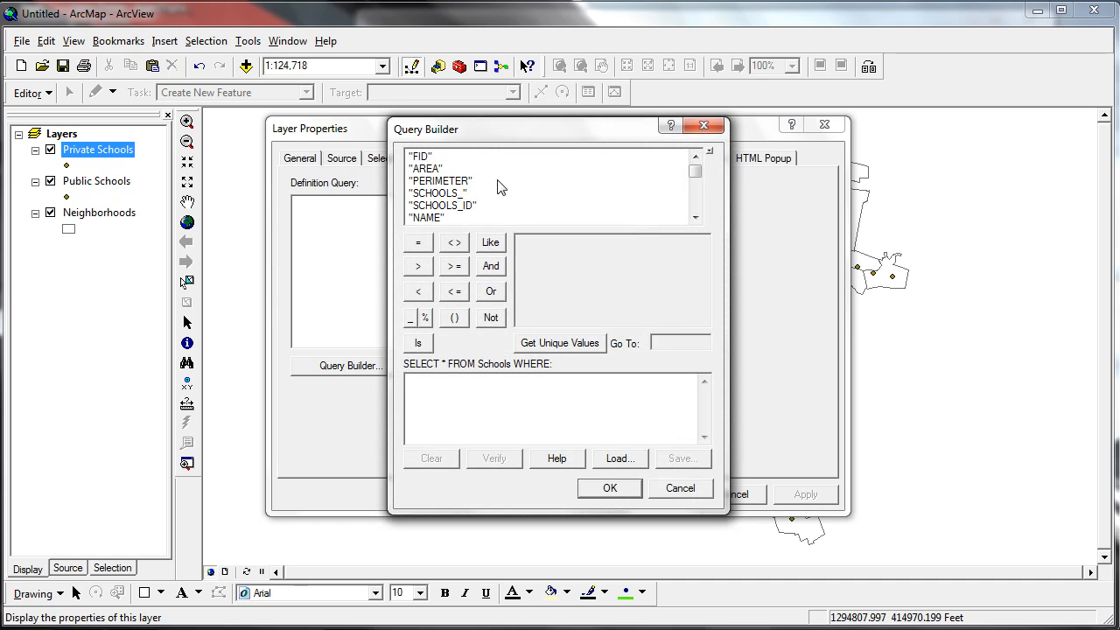
key(Down)
key(Down)
key(Down)
key(Down)
key(Down)
key(Down)
key(Down)
key(Down)
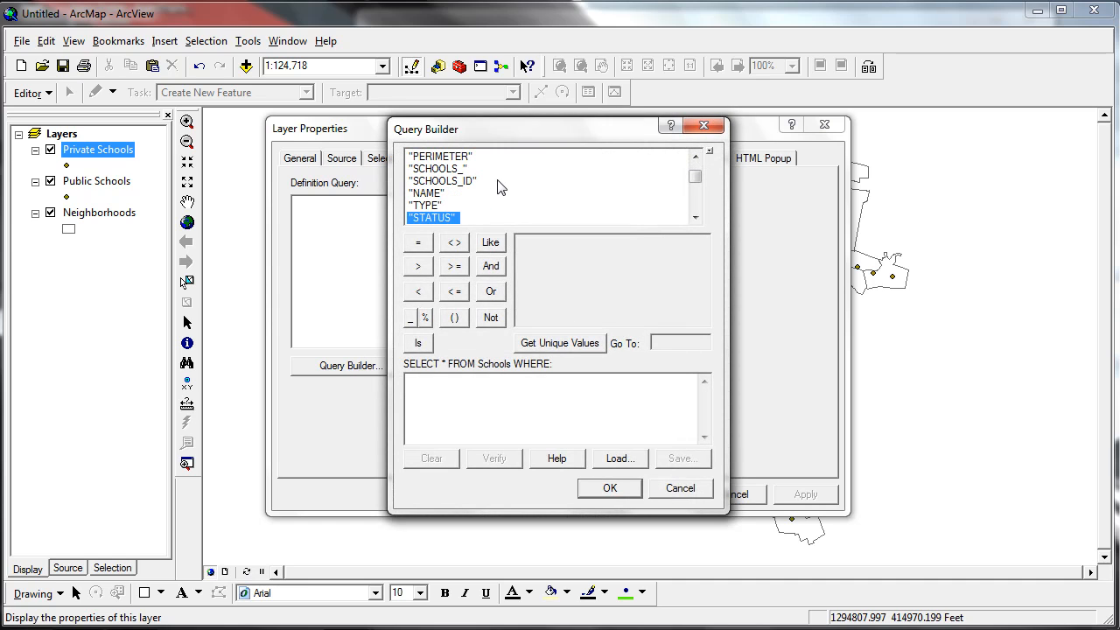
key(Up)
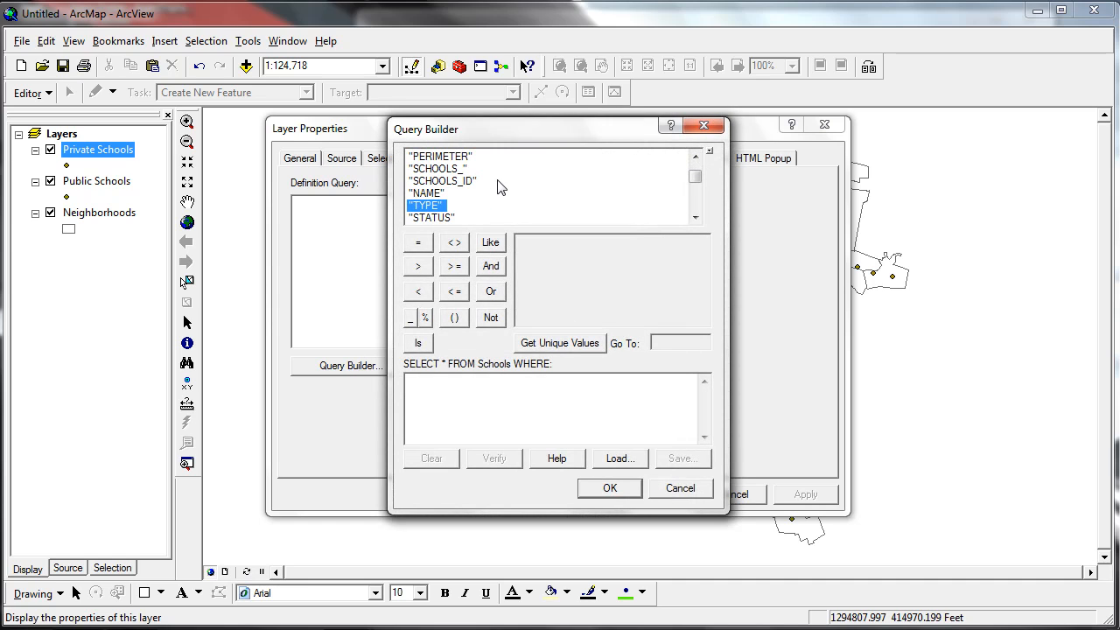
double_click(425, 208)
click(422, 244)
click(526, 341)
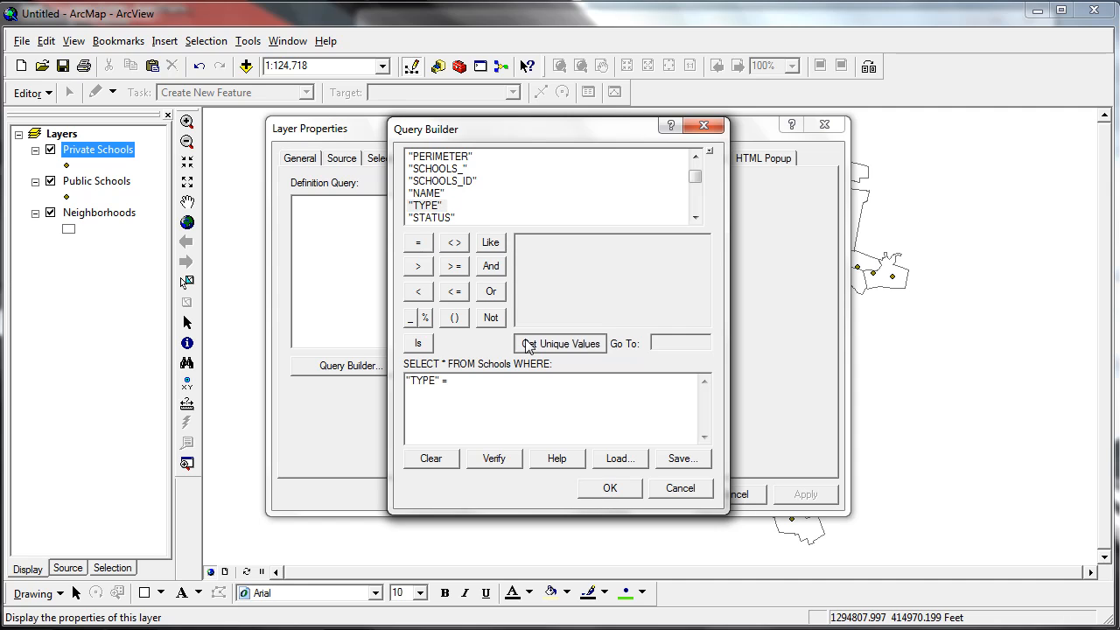
drag(478, 380, 390, 378)
key(Delete)
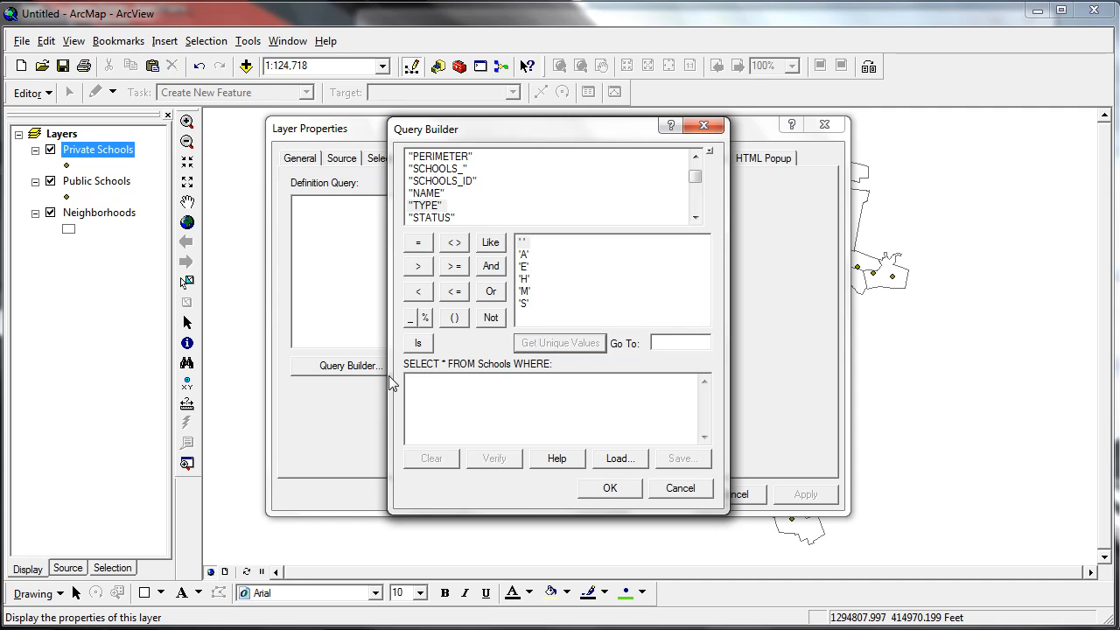
click(694, 218)
click(695, 218)
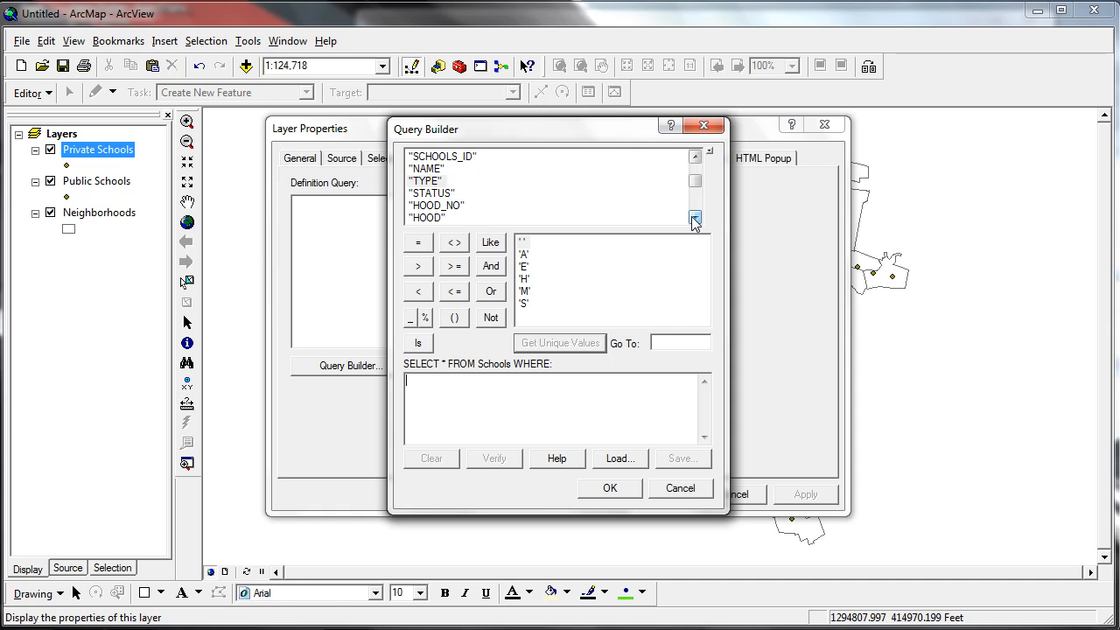
click(695, 218)
click(695, 218)
click(695, 218)
click(695, 218)
click(695, 218)
click(695, 218)
click(695, 218)
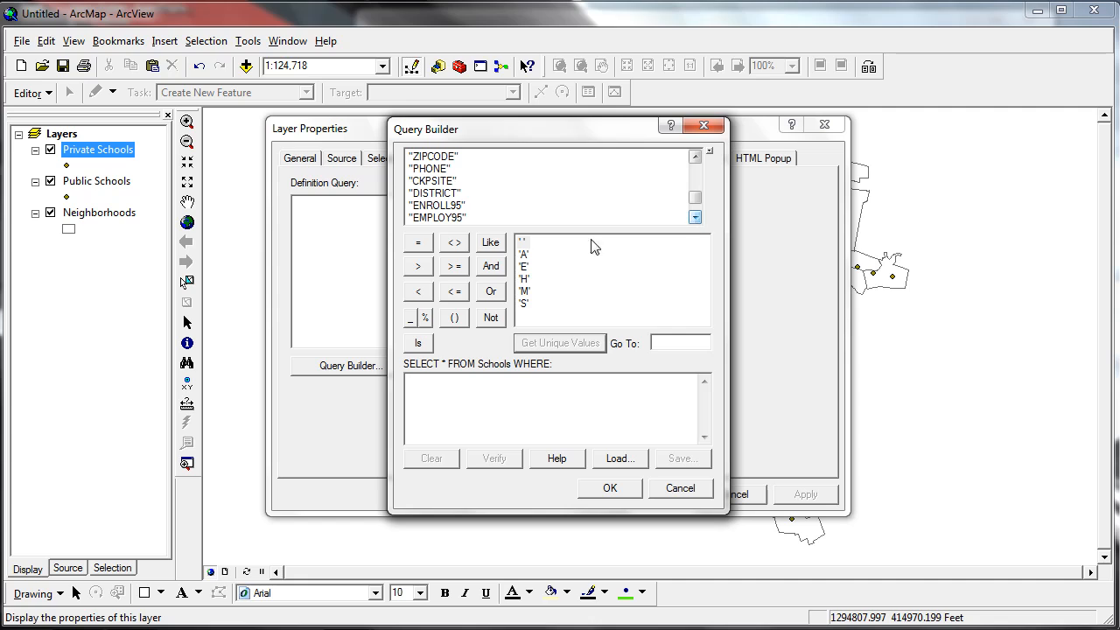
double_click(435, 182)
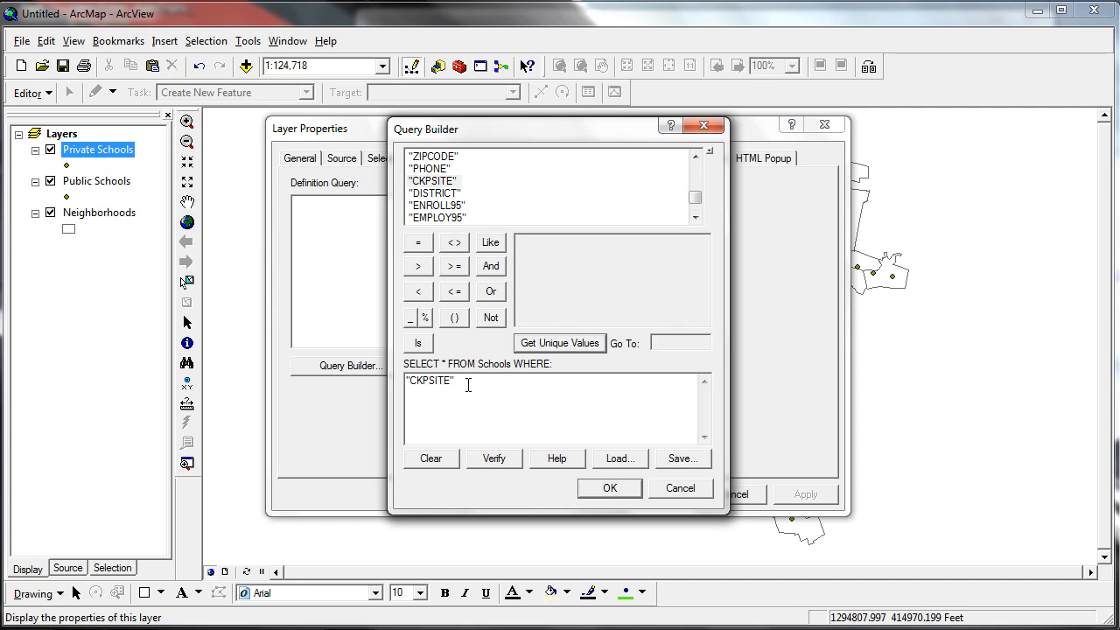
drag(475, 383, 325, 380)
key(Delete)
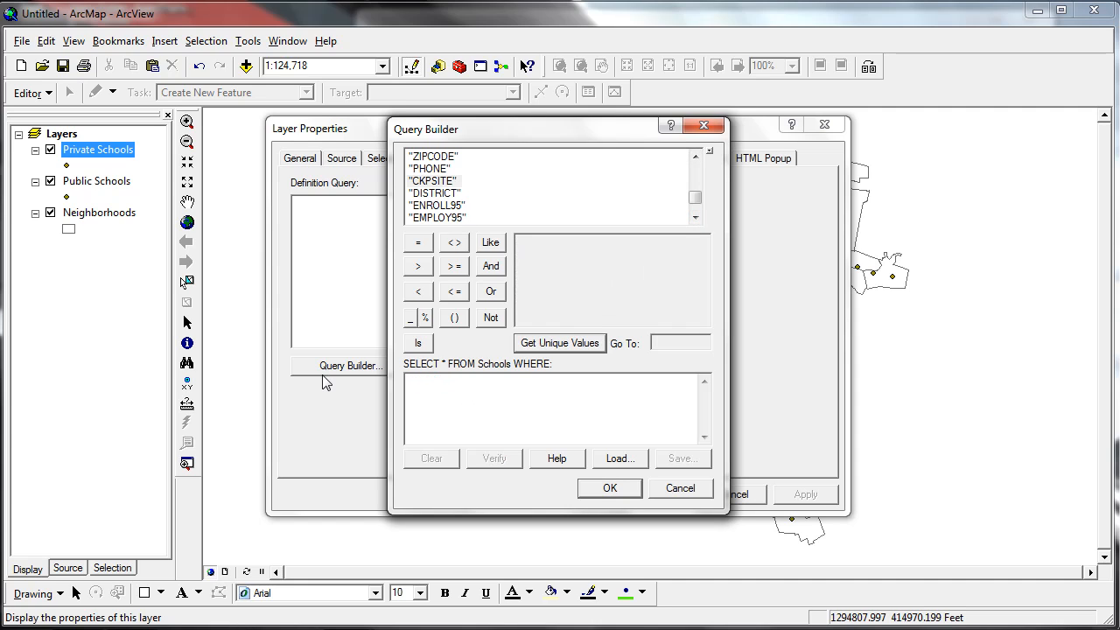
Build and apply the definition query "DISTRICT" = 'Private School' to the Private Schools layer.
double_click(435, 193)
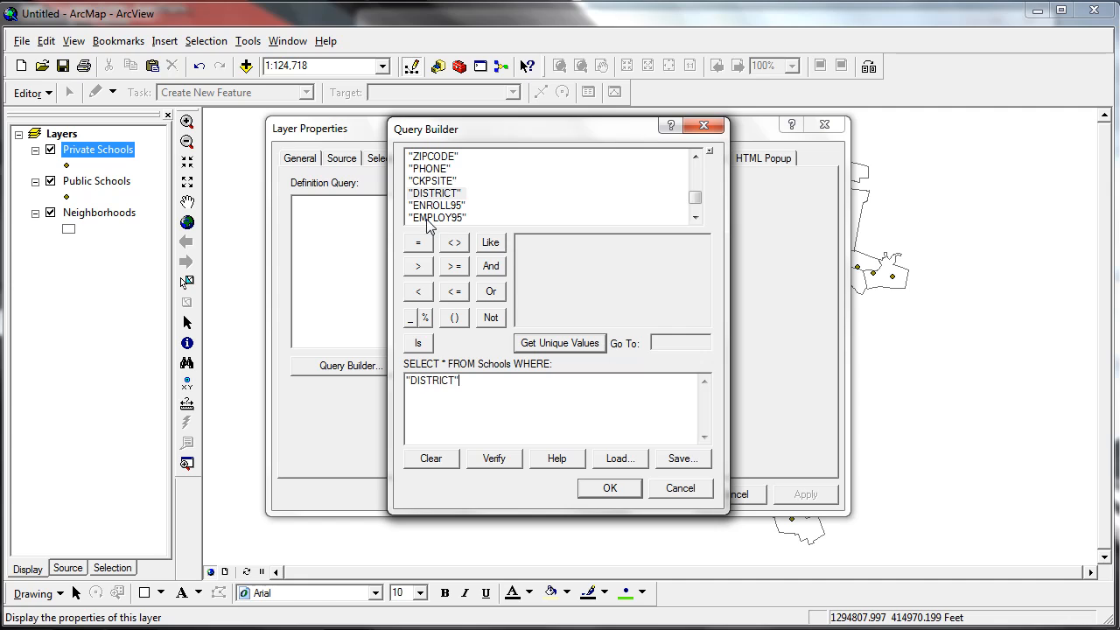
click(569, 345)
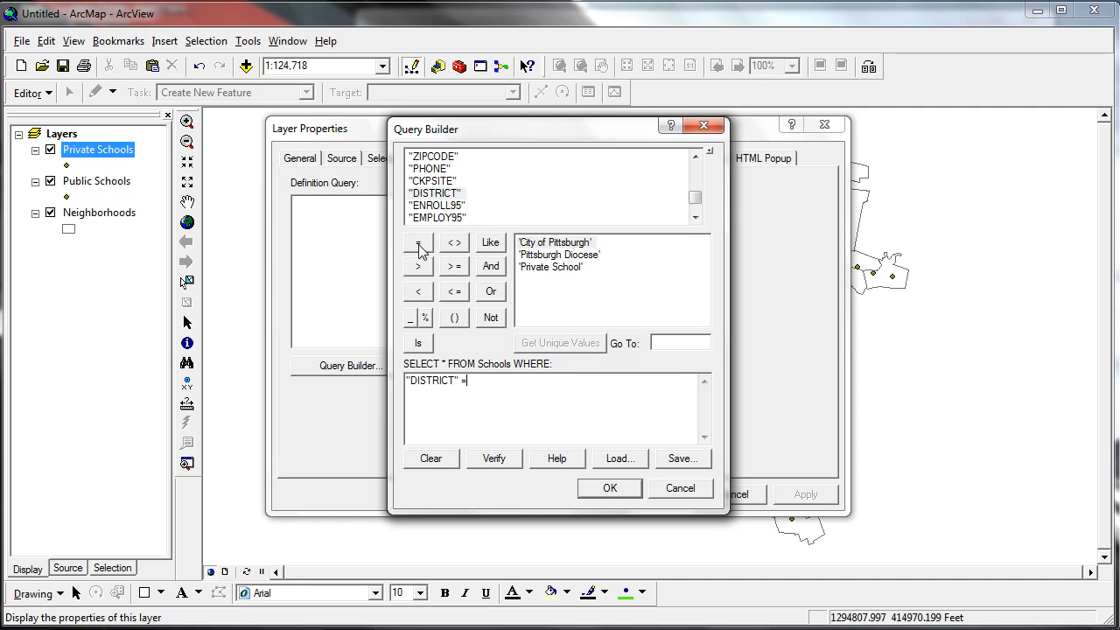
double_click(526, 267)
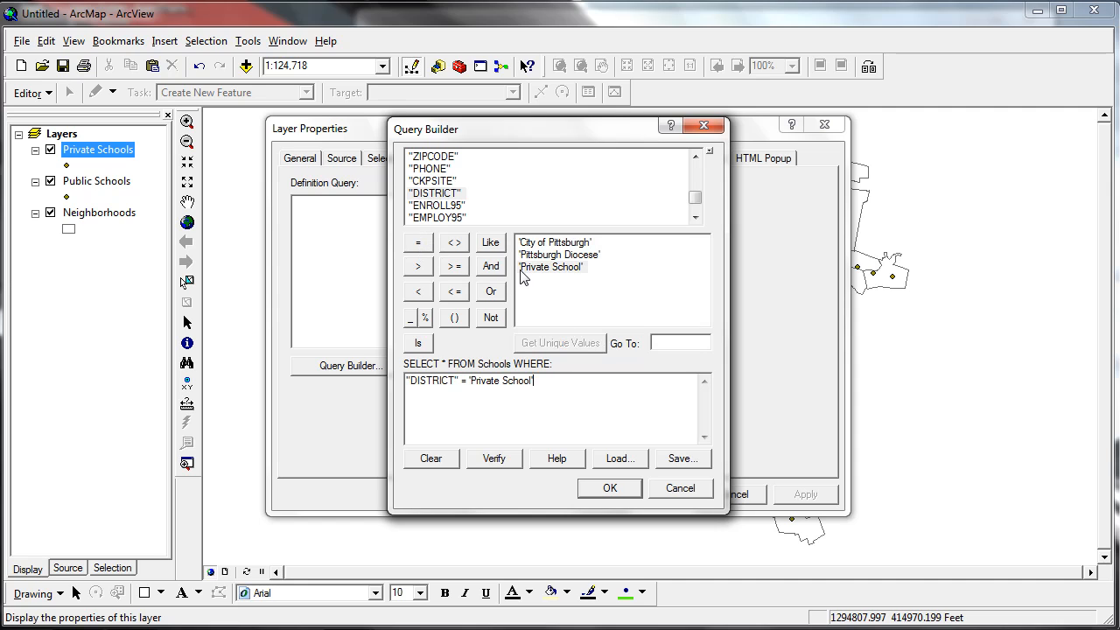
click(595, 489)
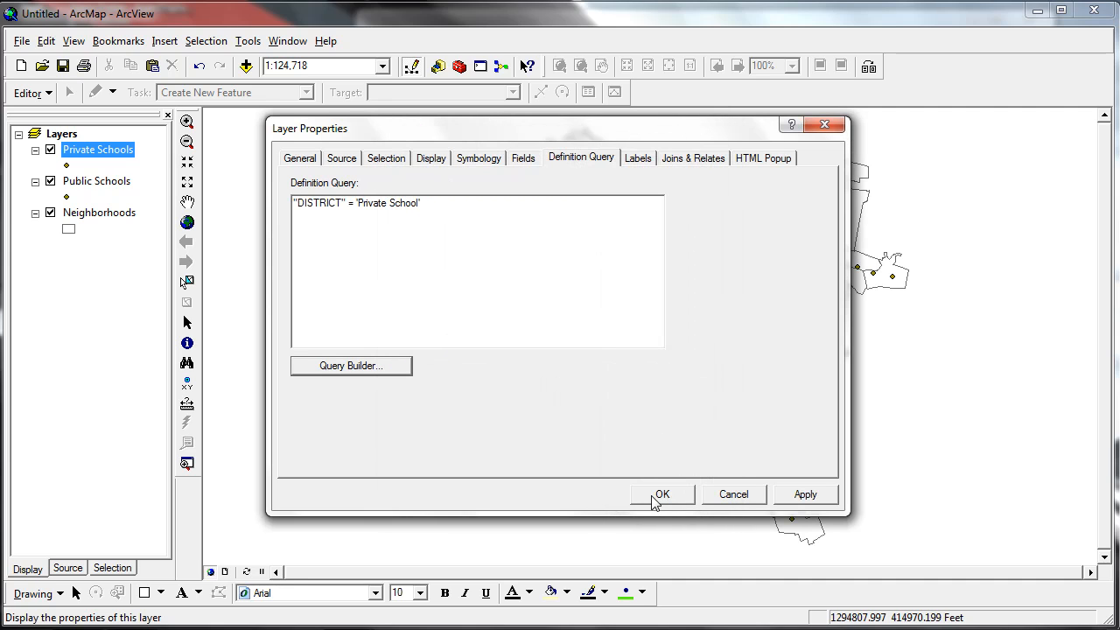
click(653, 495)
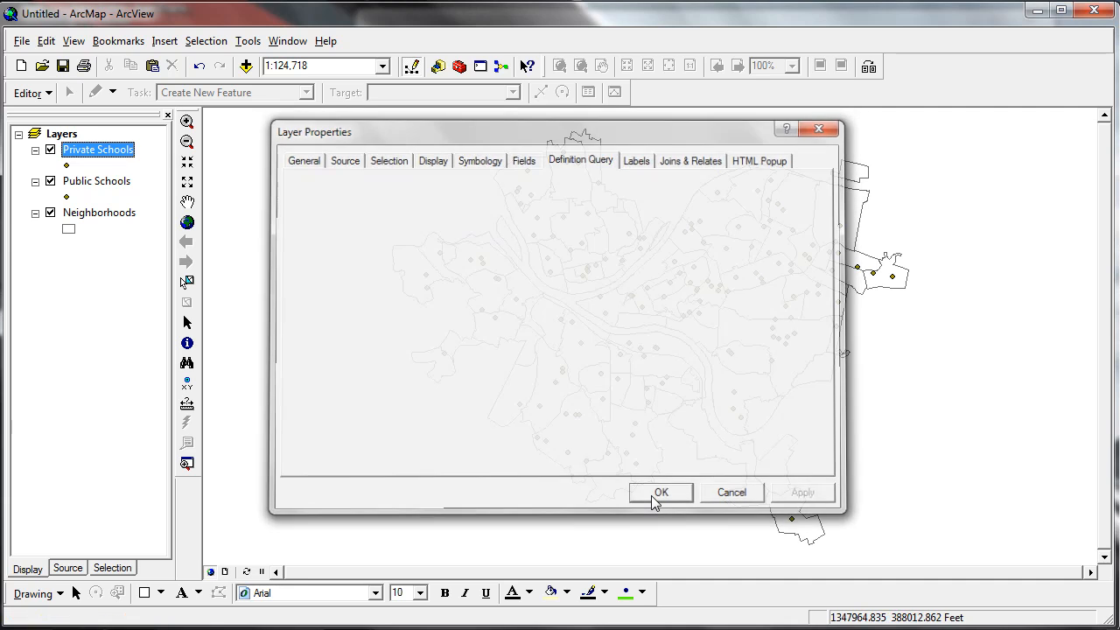
Change the Private Schools layer's symbol to an orange Triangle 1 marker and reduce its size.
double_click(68, 166)
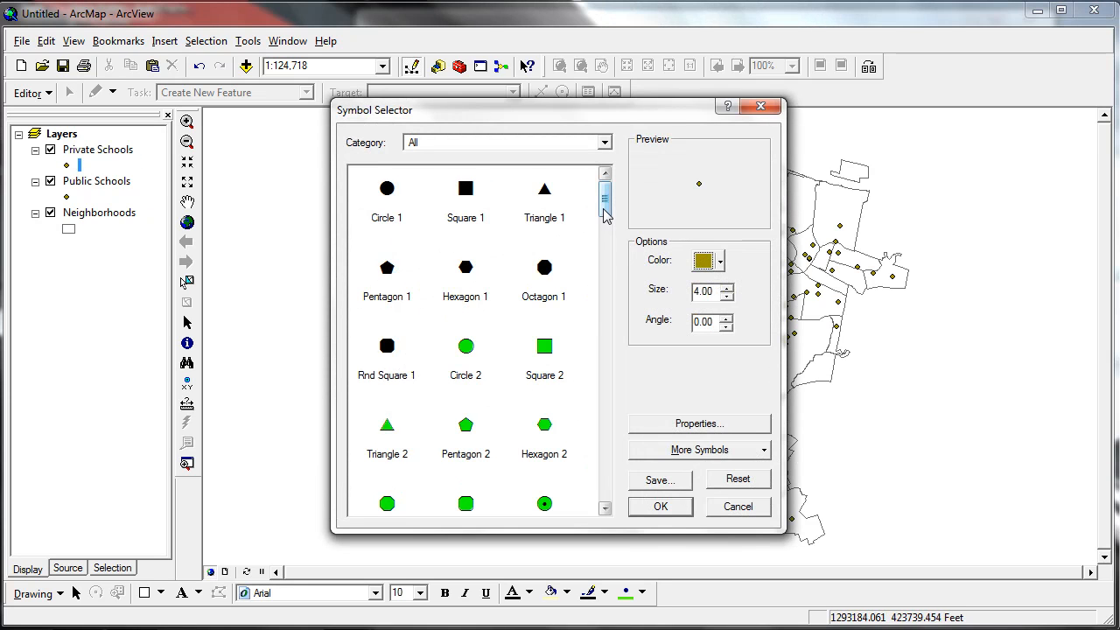
click(543, 189)
click(711, 261)
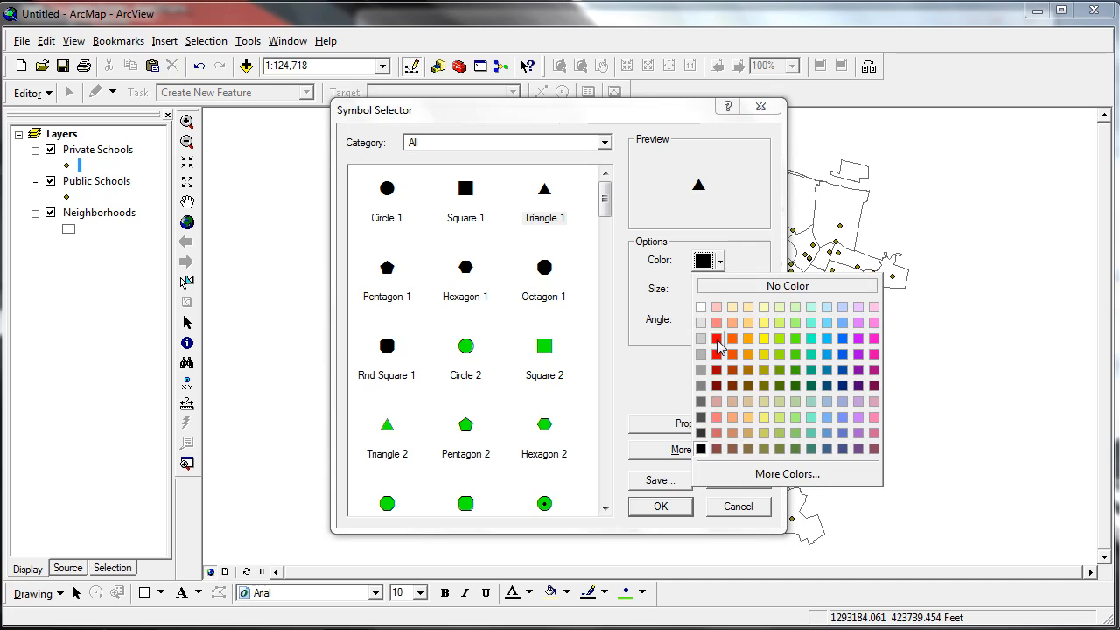
click(734, 340)
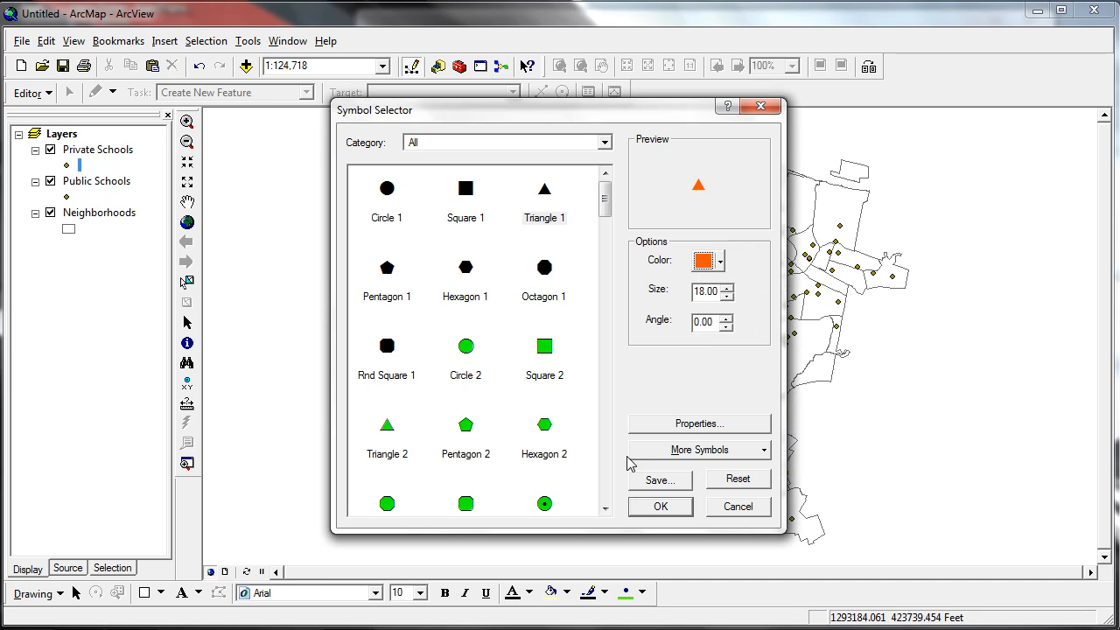
click(728, 296)
click(728, 296)
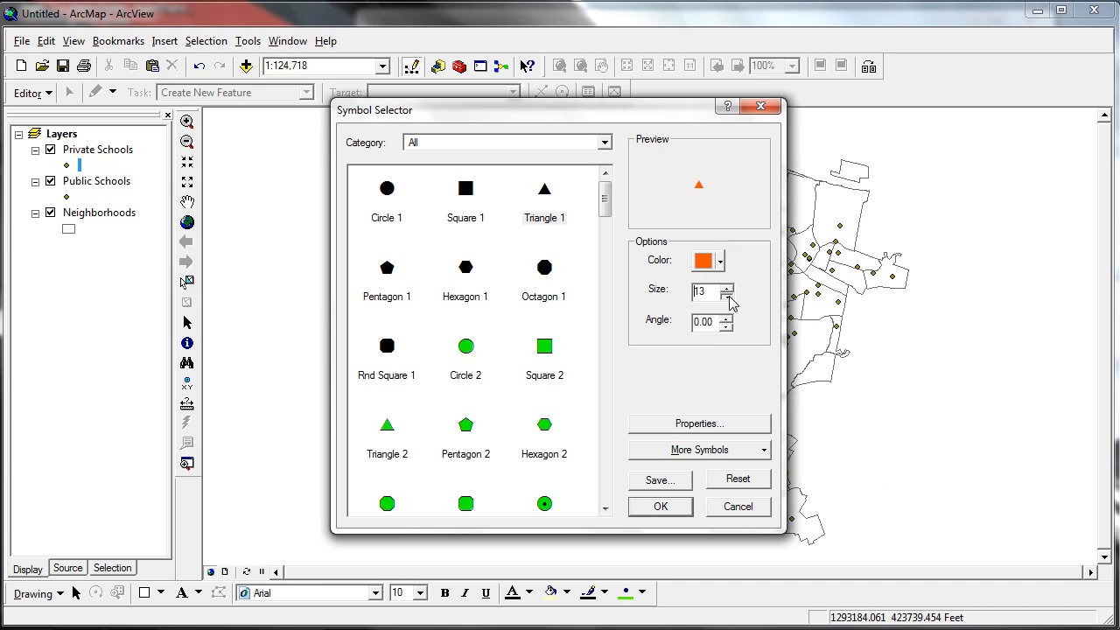
click(662, 506)
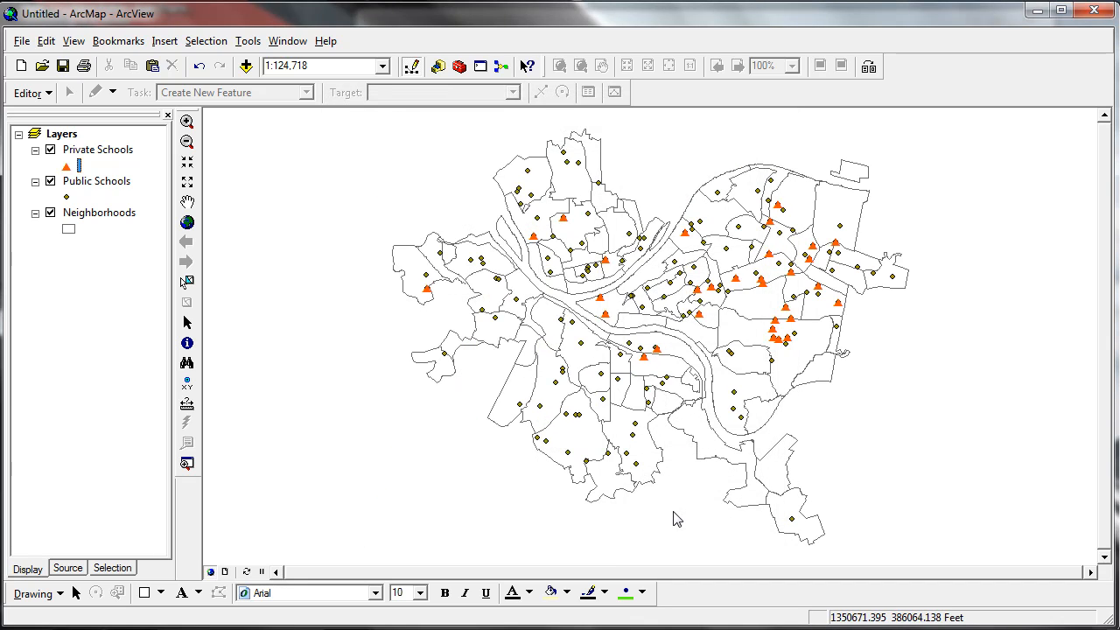
Start a definition query for the Public Schools layer with the condition "DISTRICT" = 'City of Pittsburgh'.
right_click(86, 184)
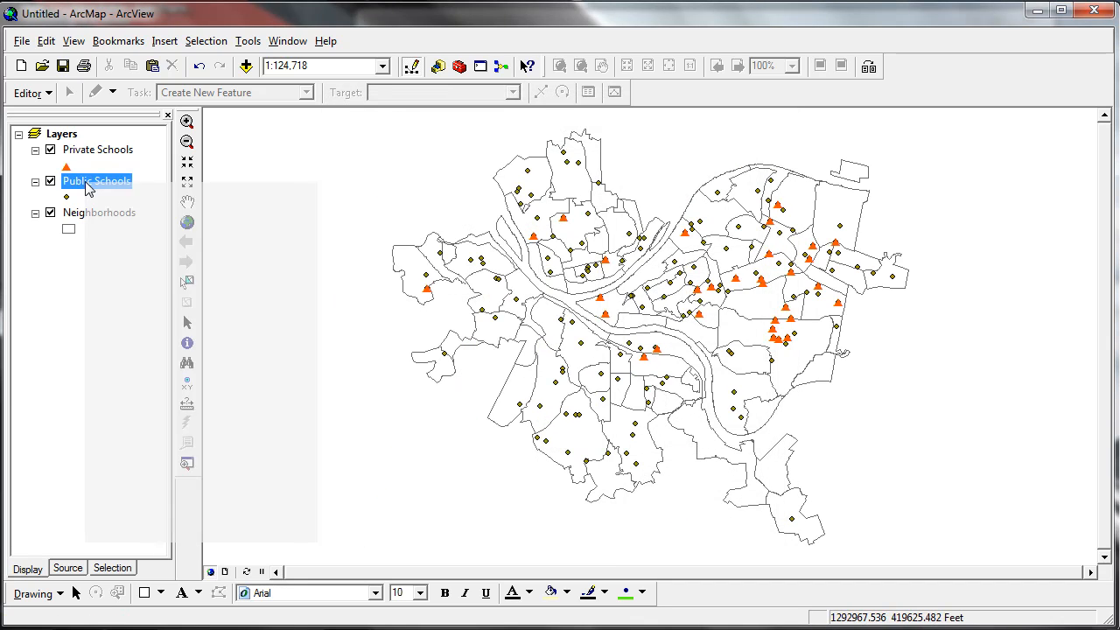
click(130, 527)
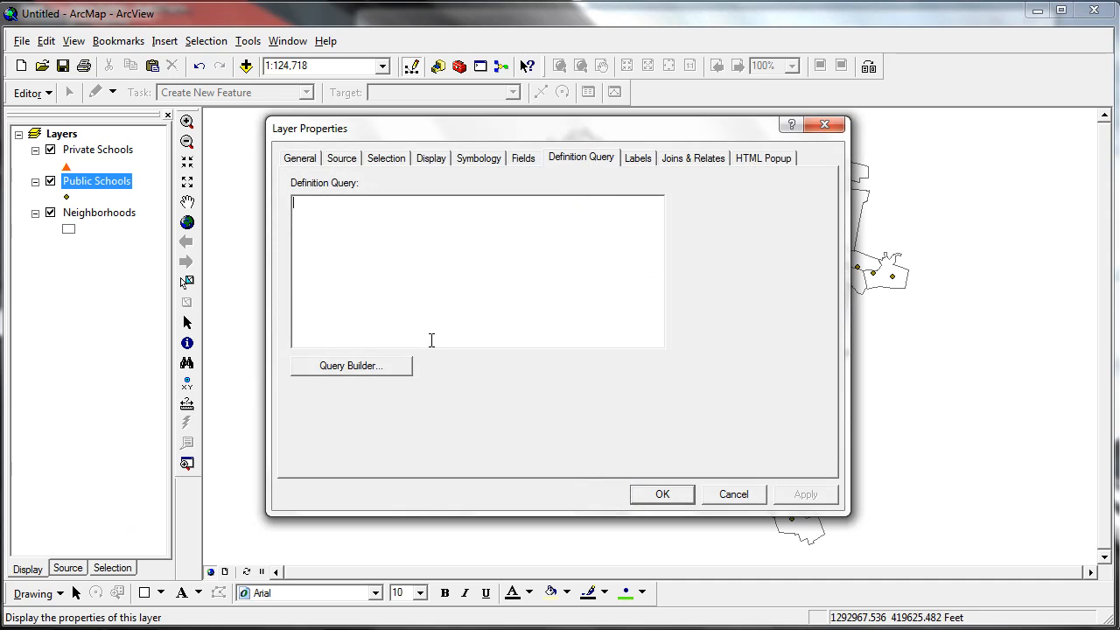
click(365, 364)
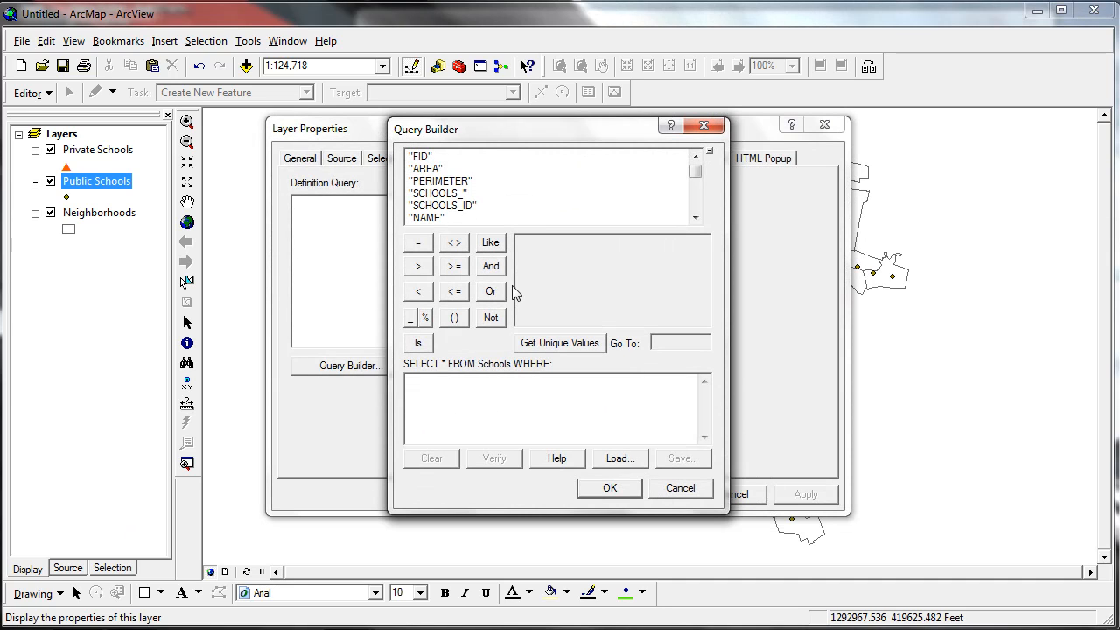
key(Down)
key(Down)
key(Down)
key(Down)
key(Down)
key(Down)
key(Down)
key(Down)
key(Down)
key(Down)
key(Down)
key(Down)
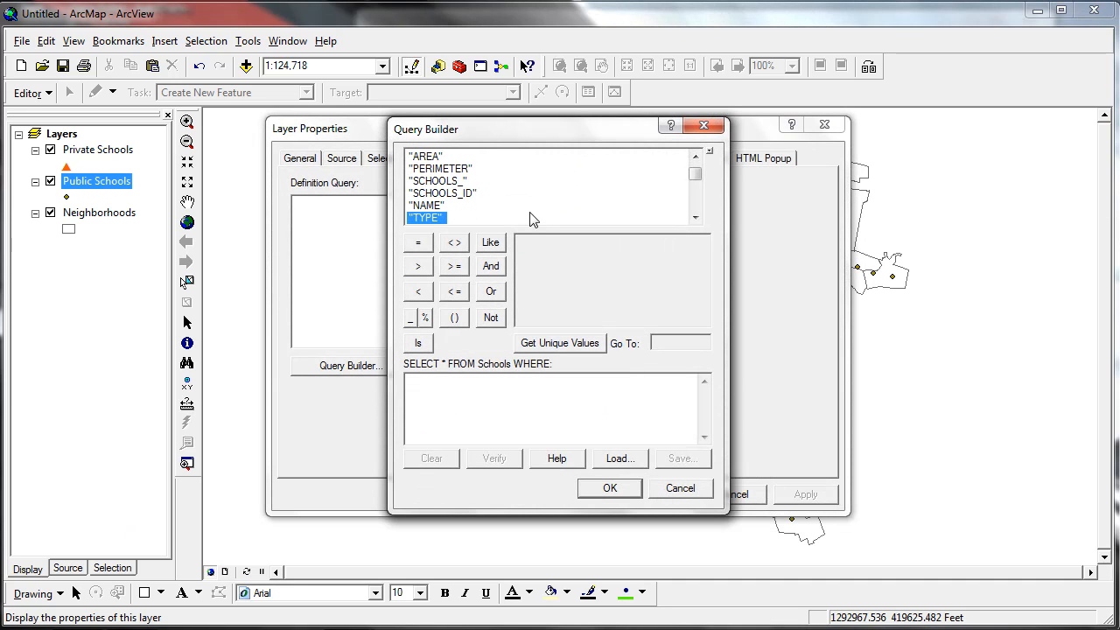
key(Down)
key(Down)
key(Down)
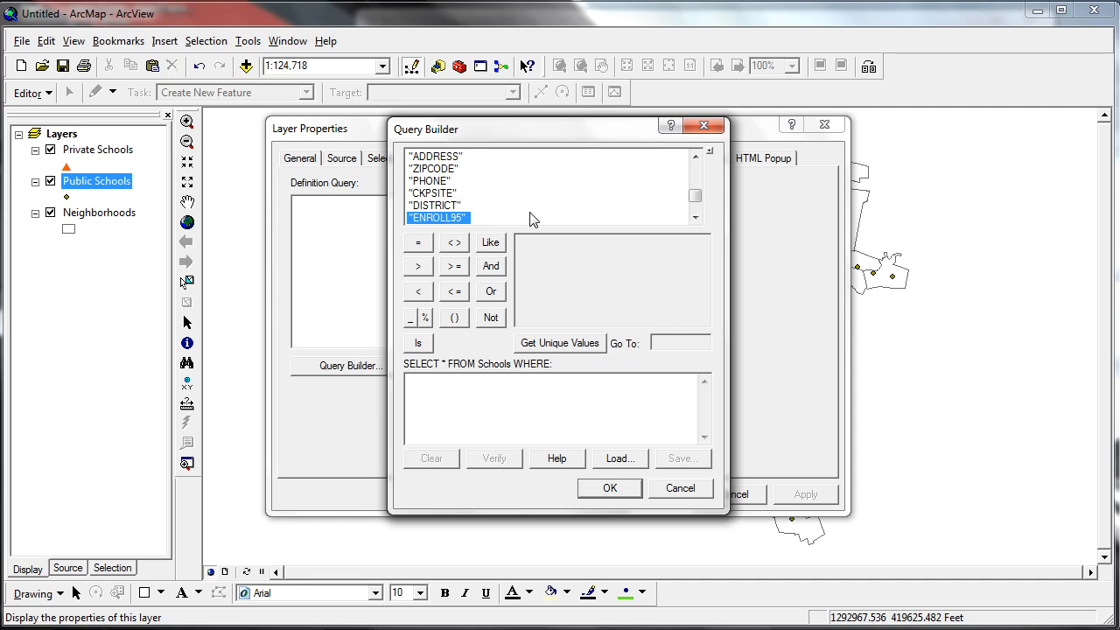
key(Up)
key(Up)
double_click(433, 206)
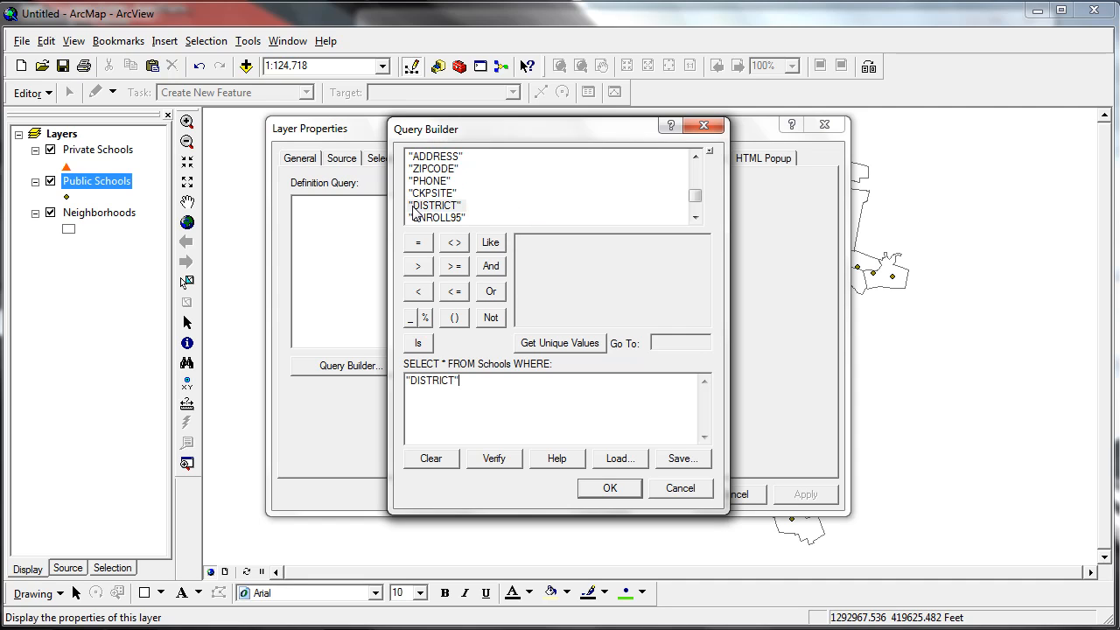
click(418, 242)
click(575, 343)
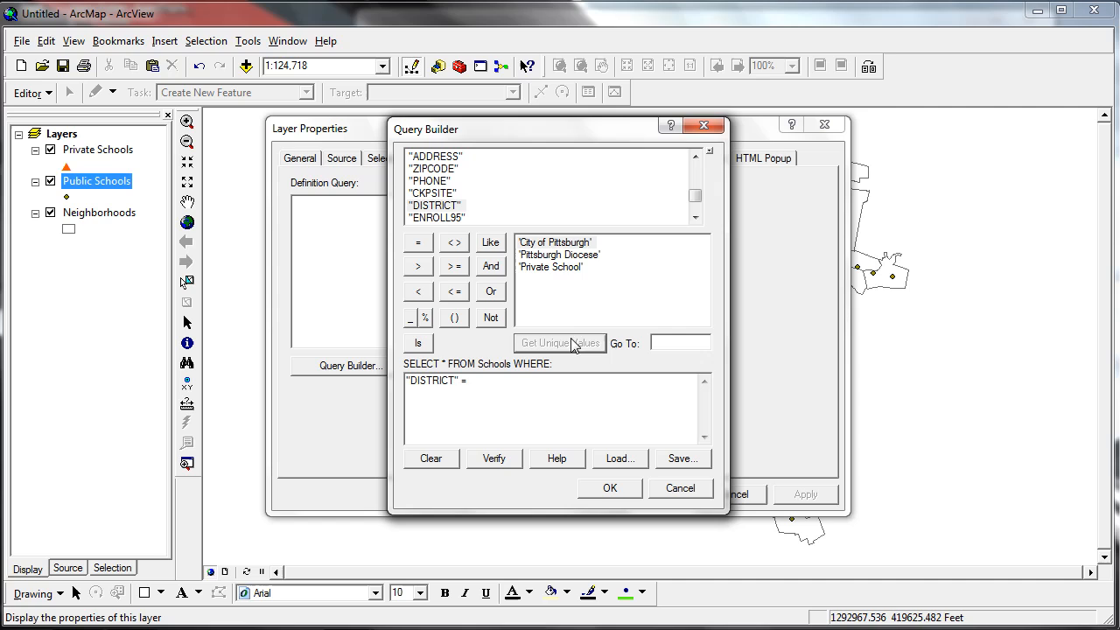
double_click(548, 245)
Extend the Public Schools query with OR "DISTRICT" = 'Pittsburgh Diocese' and apply it to the layer.
click(491, 291)
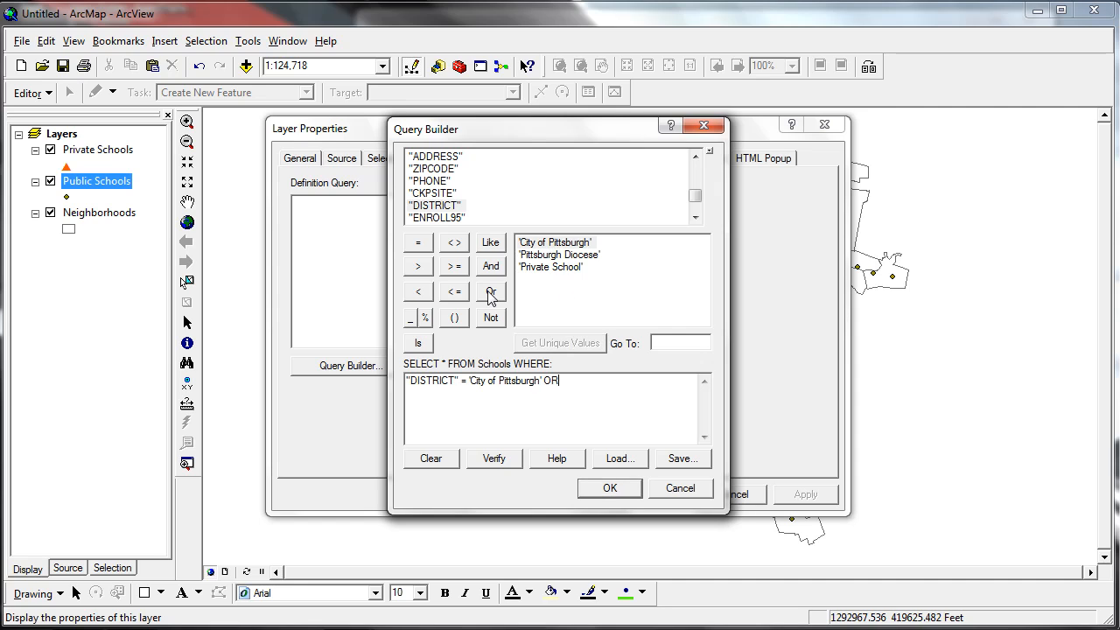
double_click(433, 206)
click(420, 243)
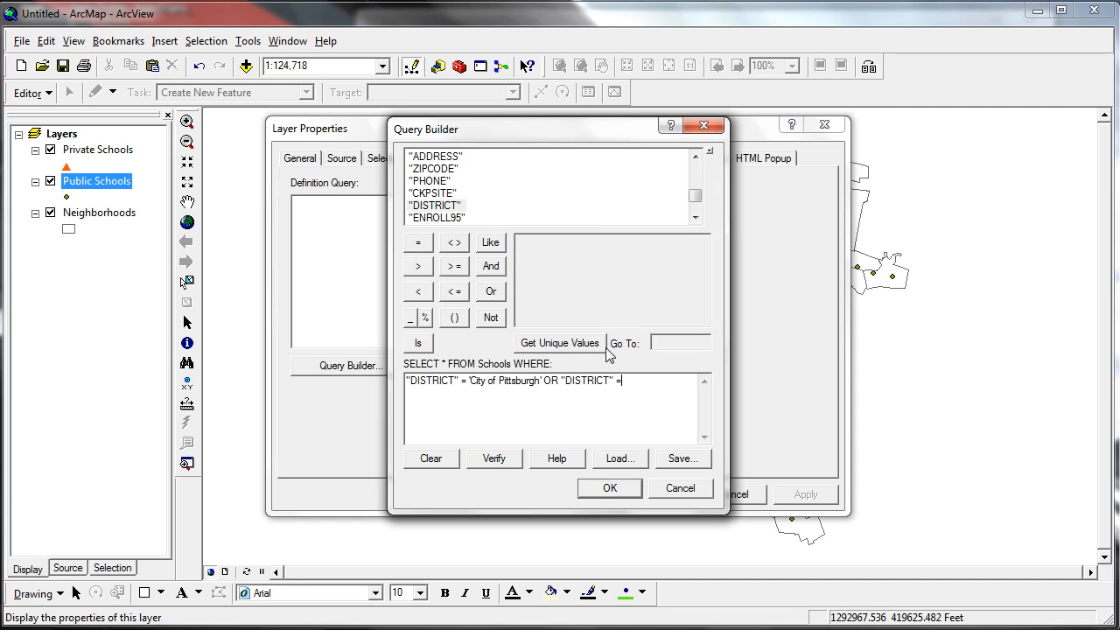
click(597, 347)
double_click(553, 255)
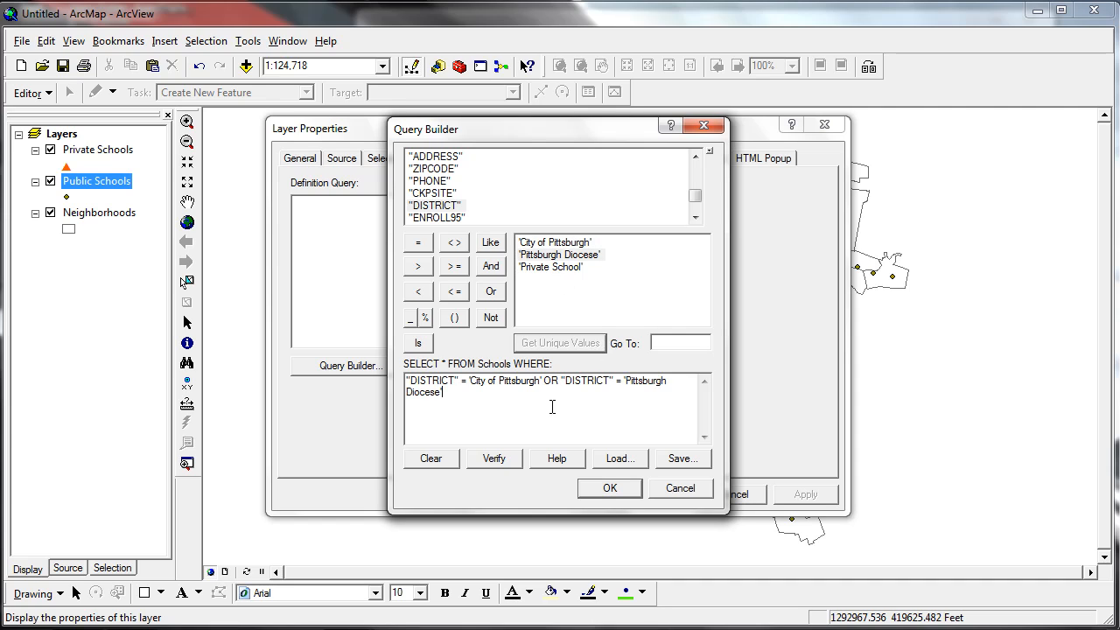
click(595, 492)
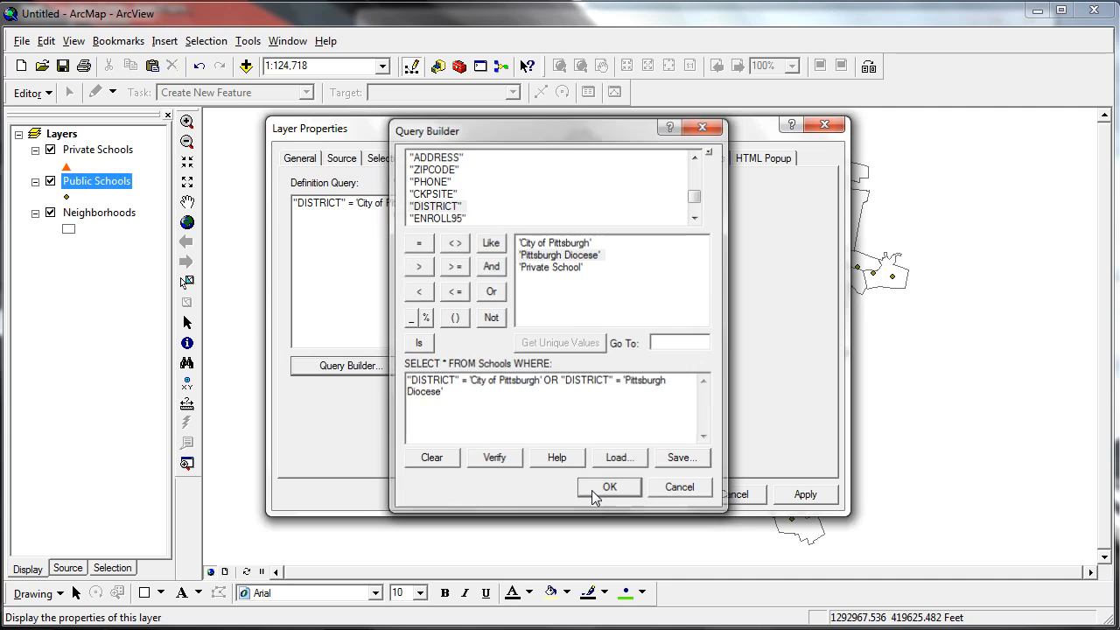
click(661, 495)
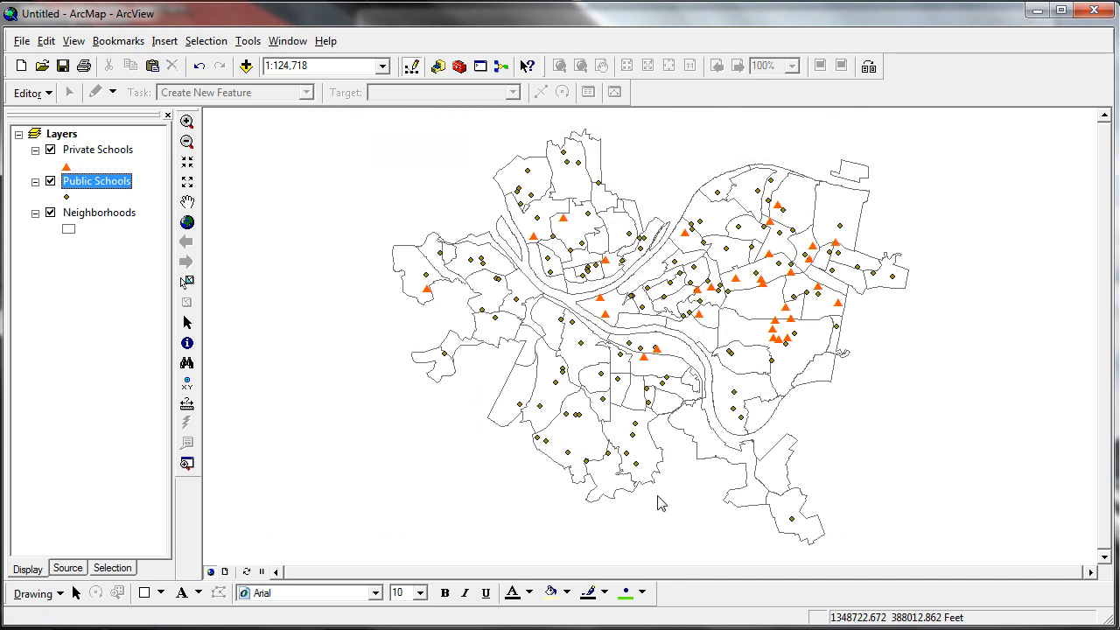
Change the Public Schools layer's symbol to a blue Square 2 marker at size 13.
click(67, 198)
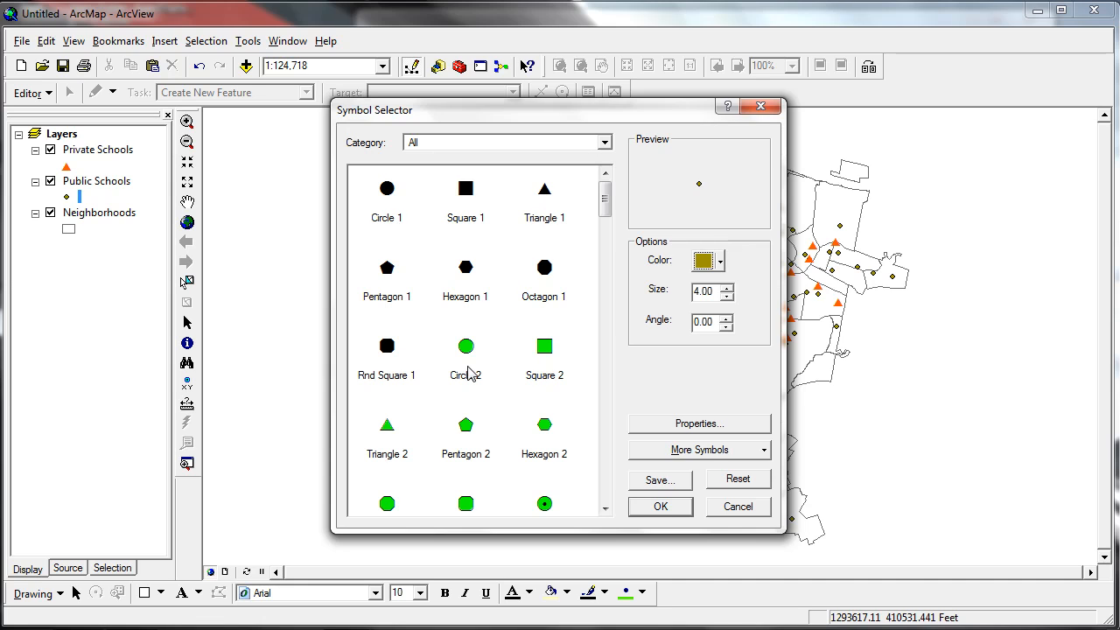
click(557, 362)
click(726, 297)
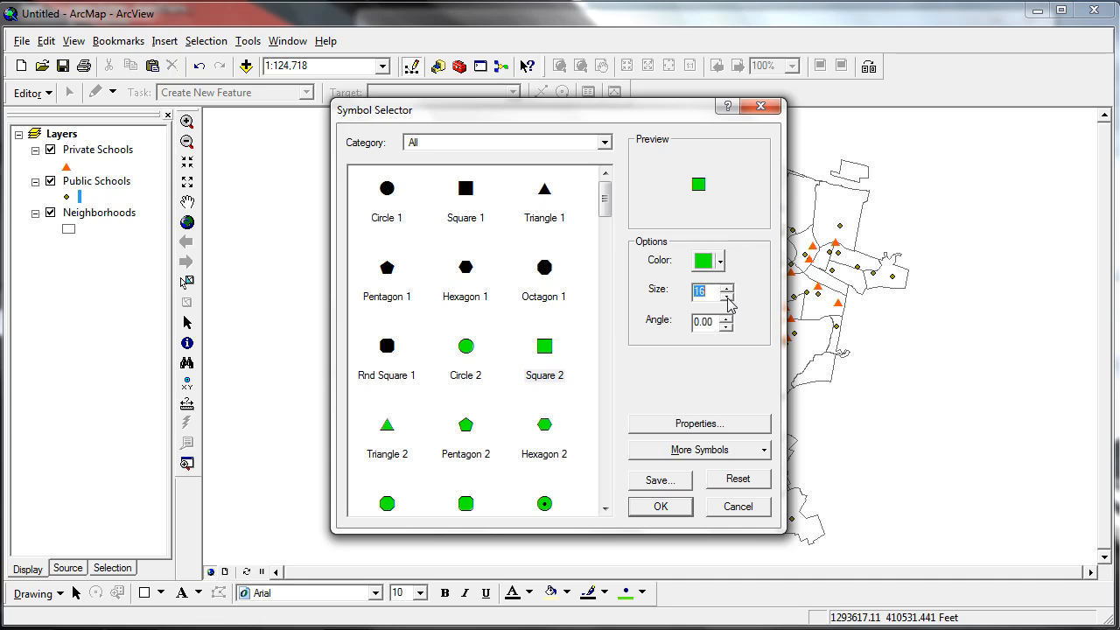
click(727, 296)
click(719, 261)
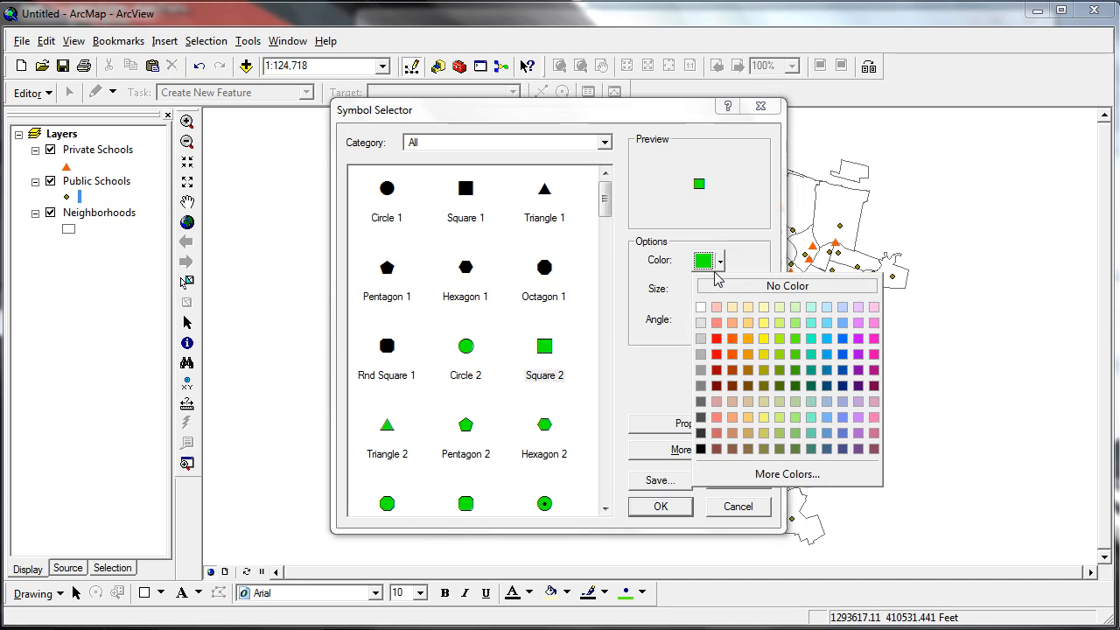
click(842, 338)
click(670, 505)
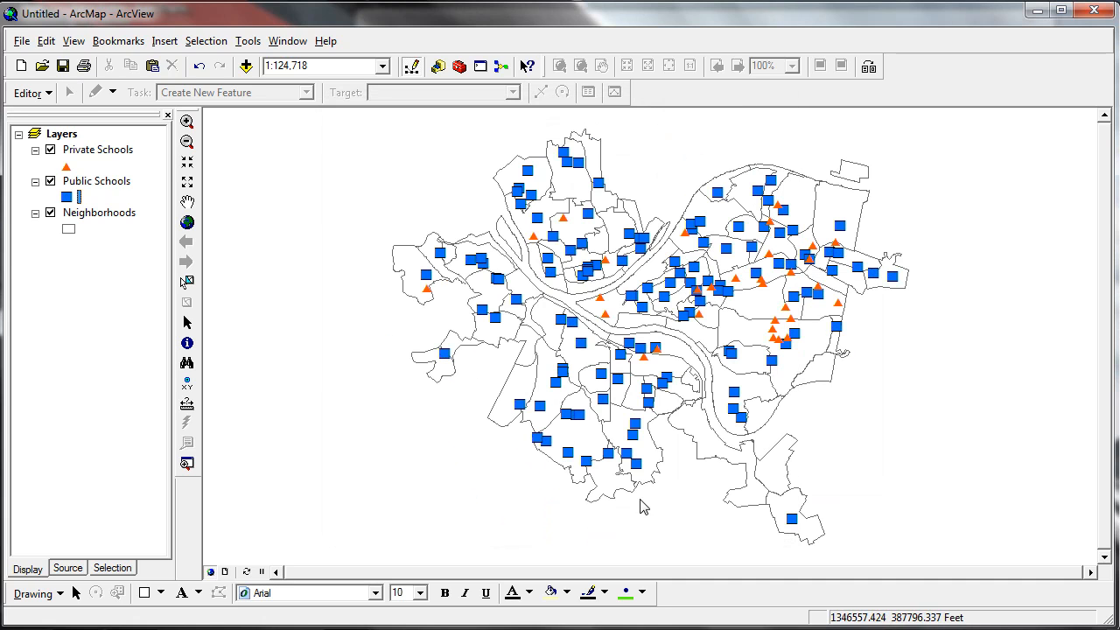
Reduce the size of the Public Schools layer's blue square marker further.
click(67, 197)
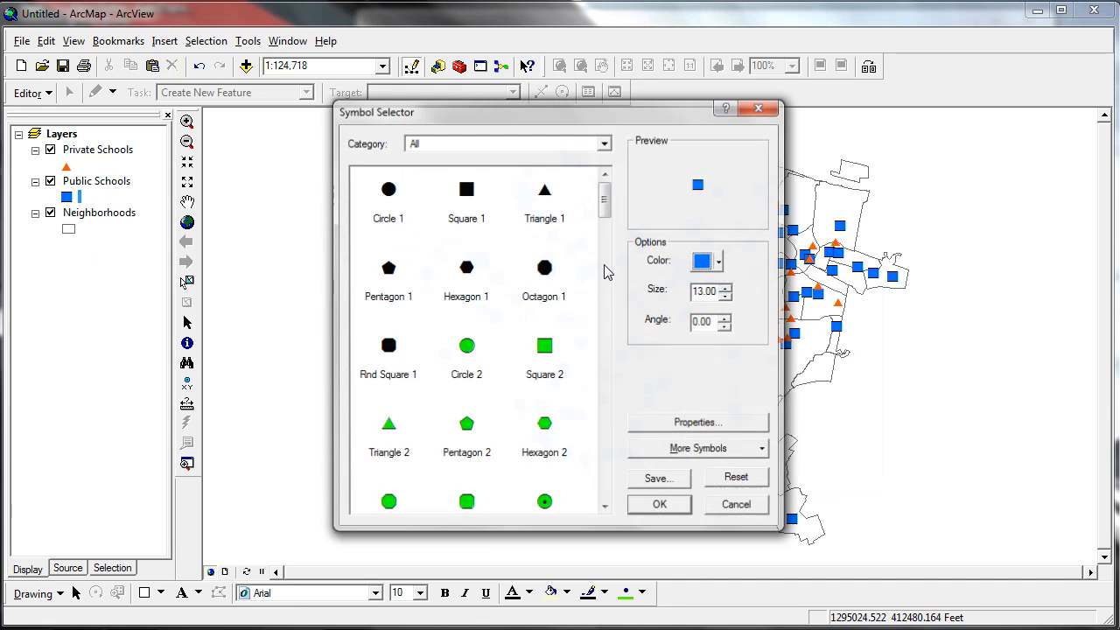
click(727, 298)
click(727, 297)
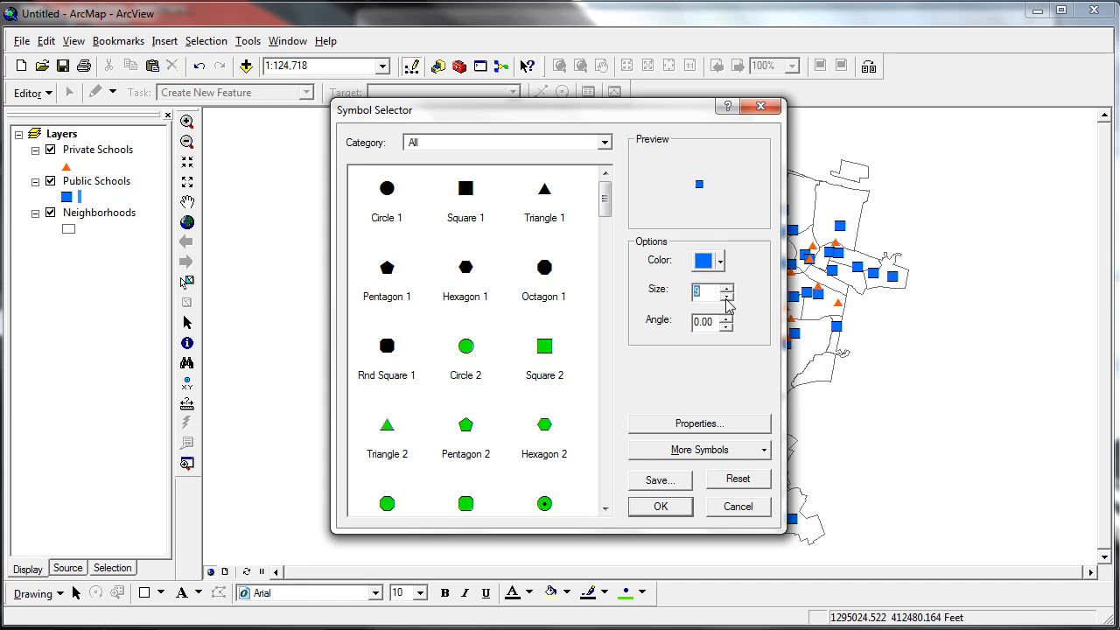
click(660, 506)
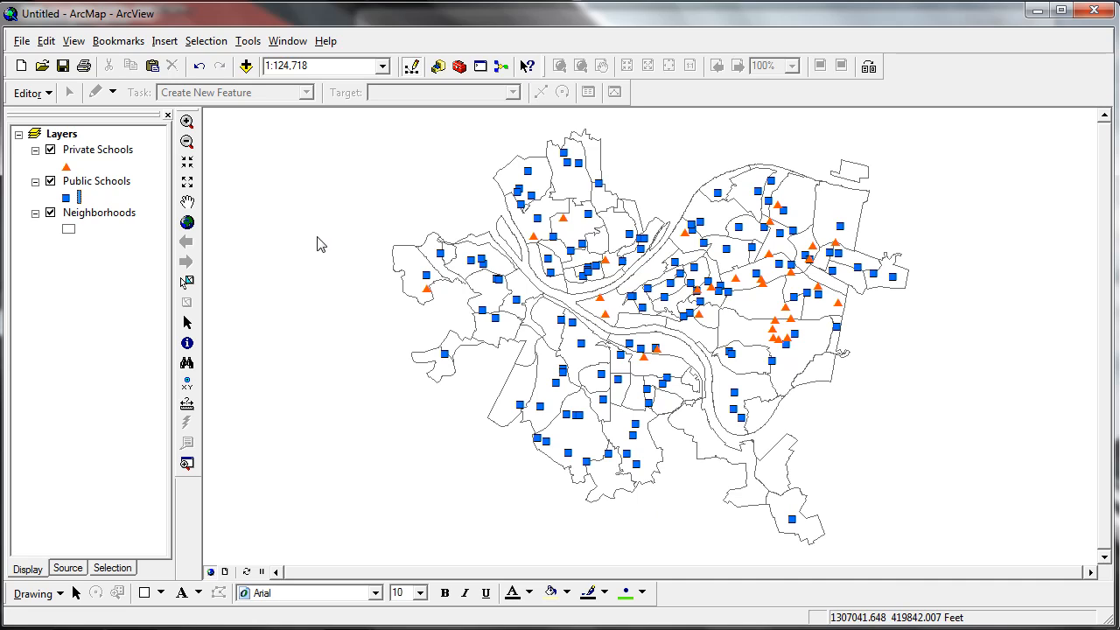
Turn on feature labels for the Neighborhoods layer, using HOOD as the label field.
click(83, 212)
right_click(83, 213)
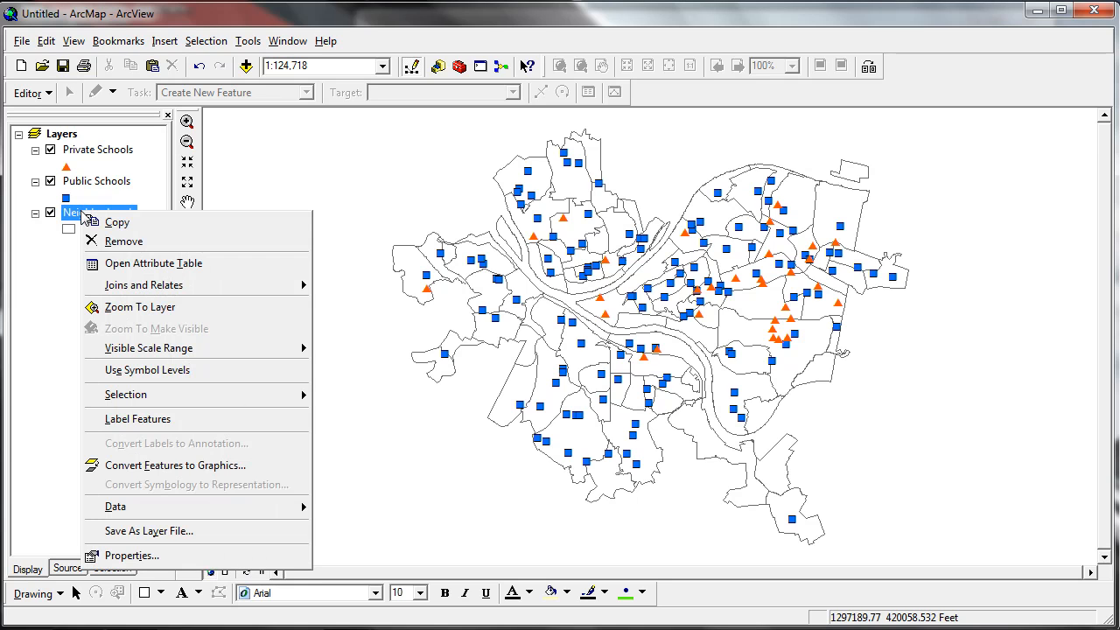
click(132, 557)
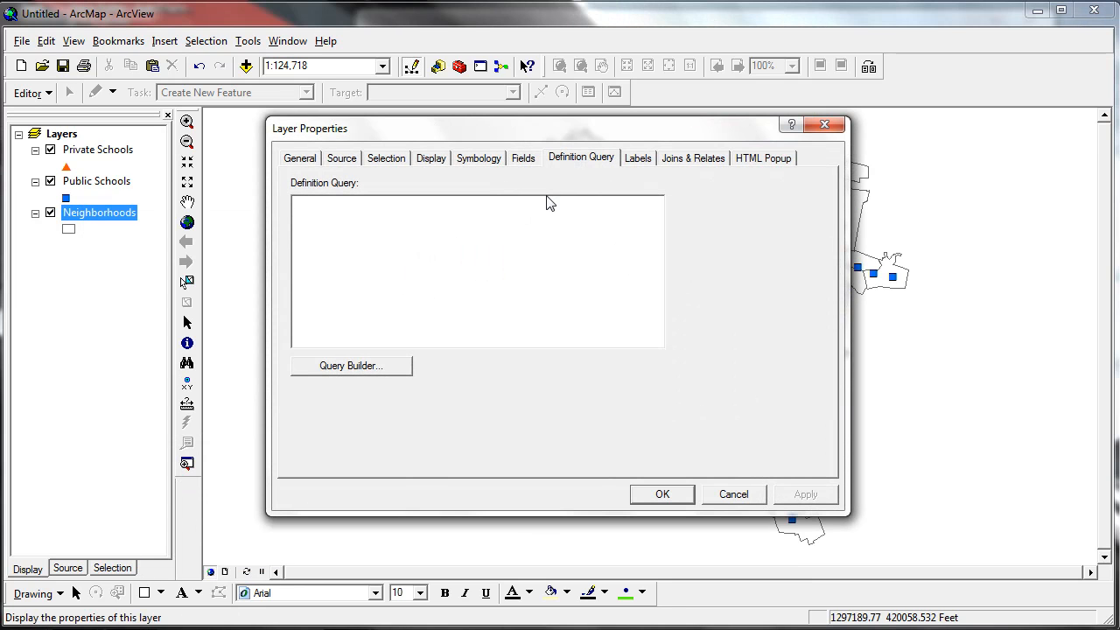
click(481, 164)
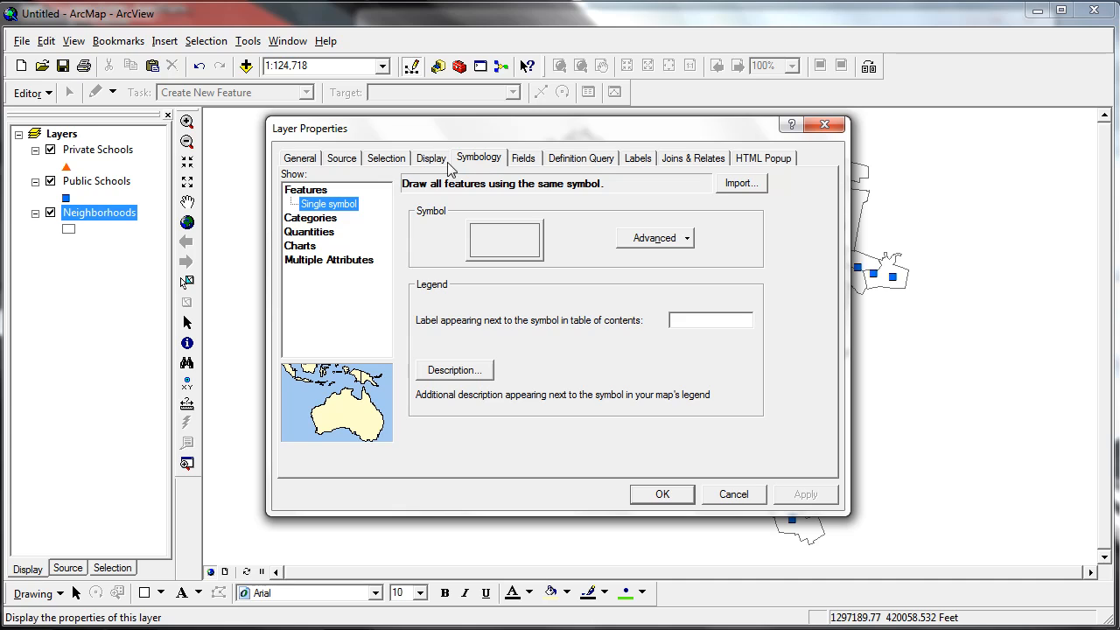
click(642, 158)
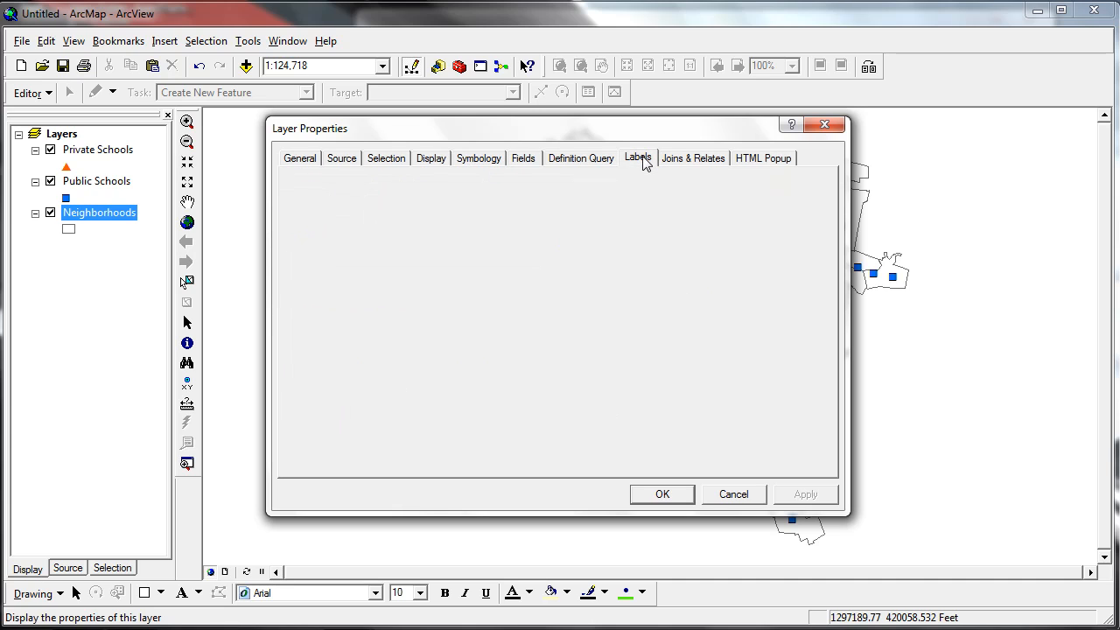
click(335, 186)
click(429, 302)
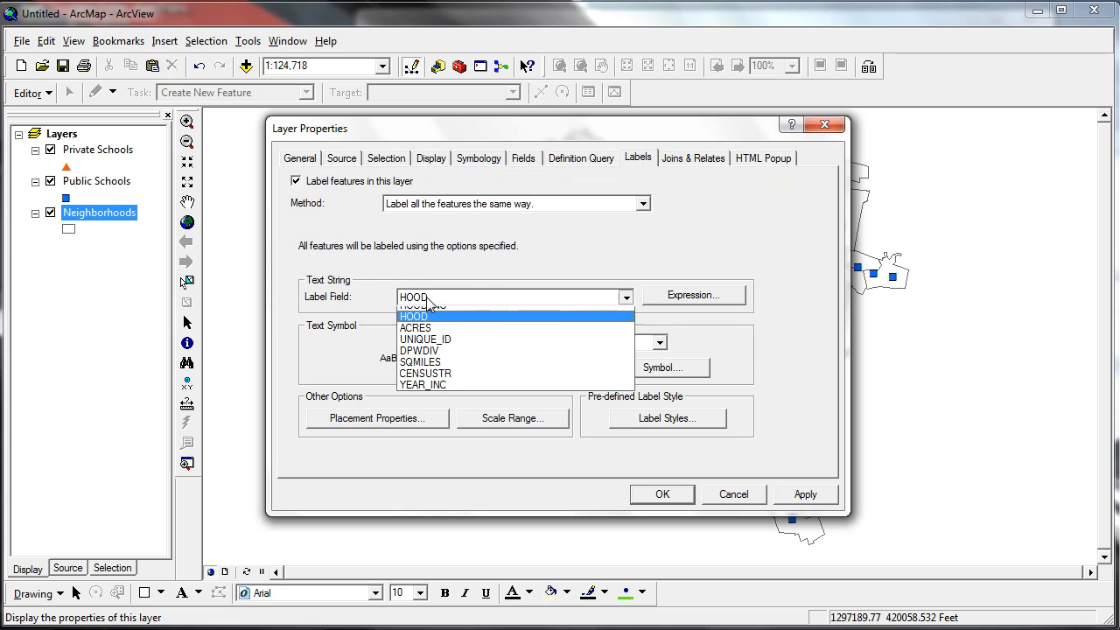
click(429, 302)
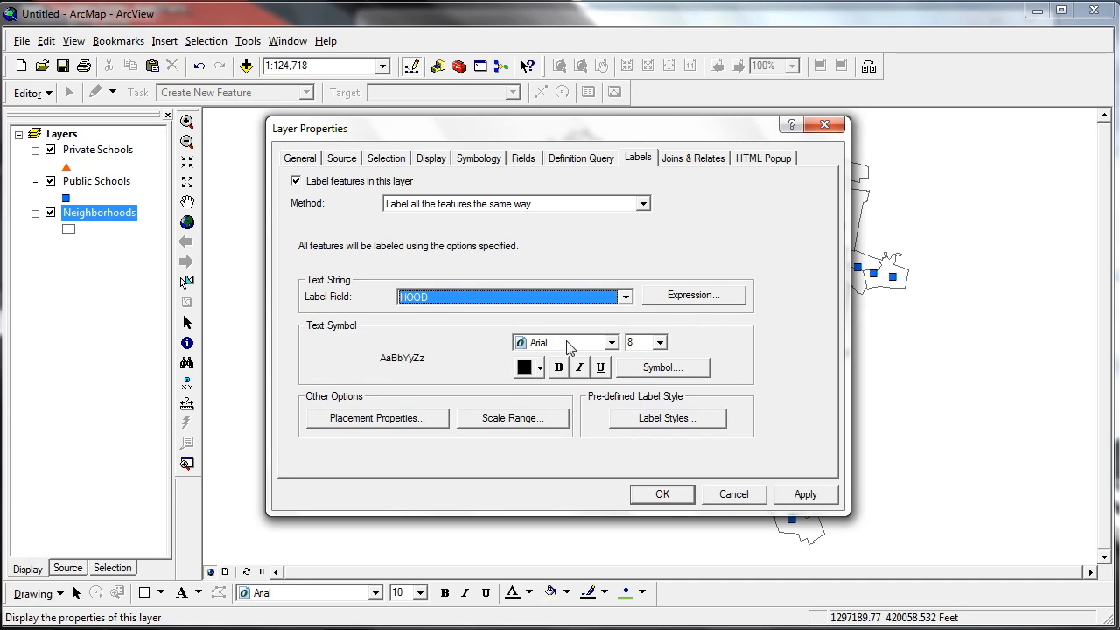
Format the Neighborhoods labels as italic, size 7 text with a halo mask of size 1.
click(579, 369)
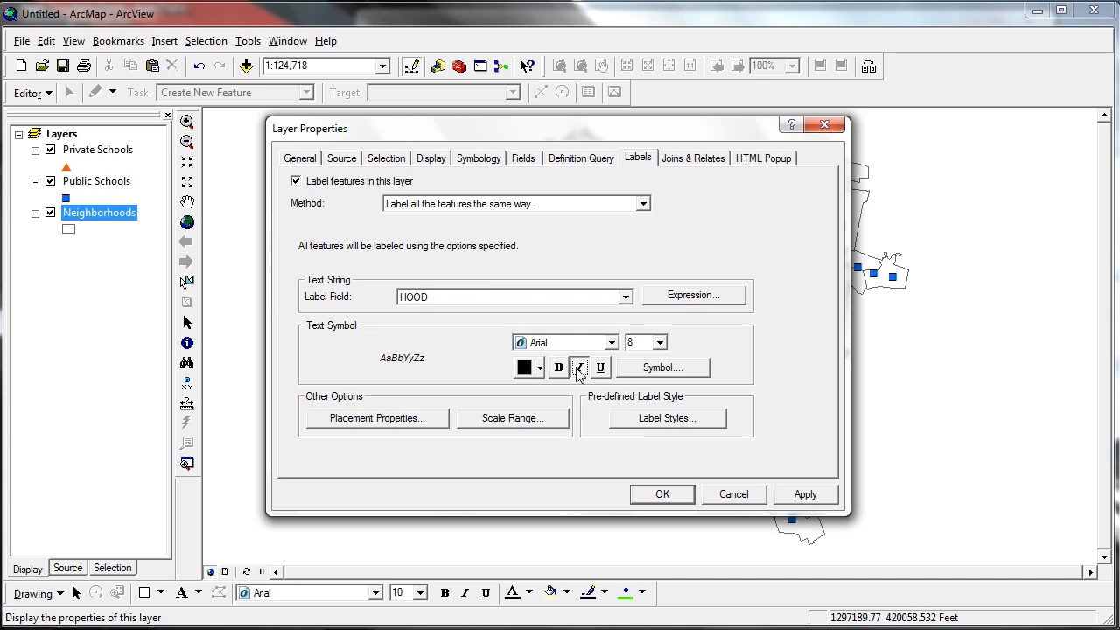
click(642, 376)
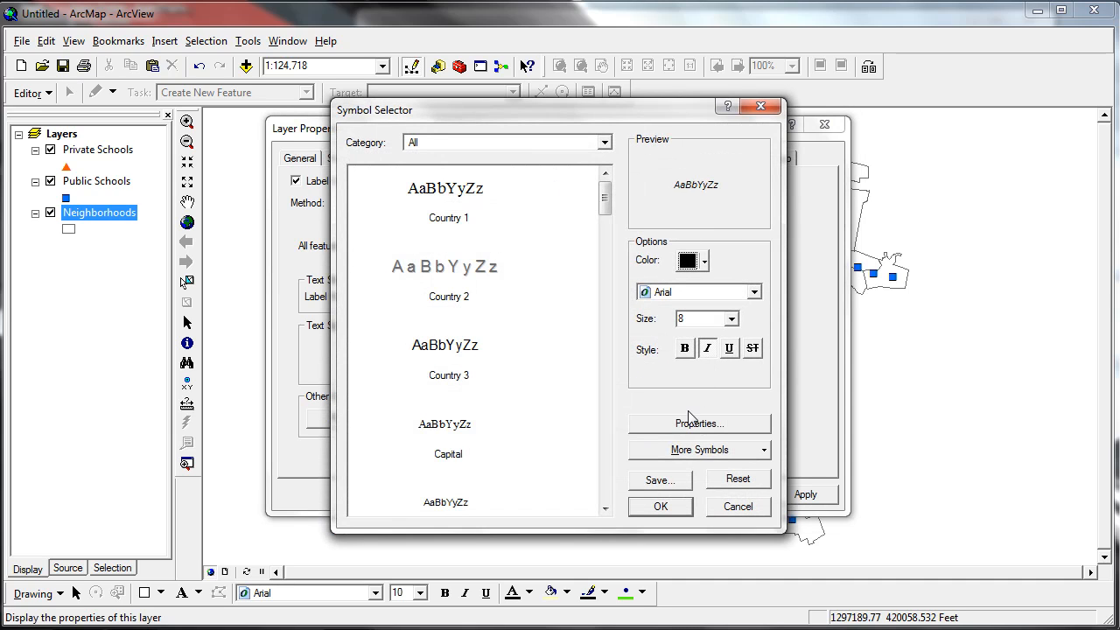
click(685, 425)
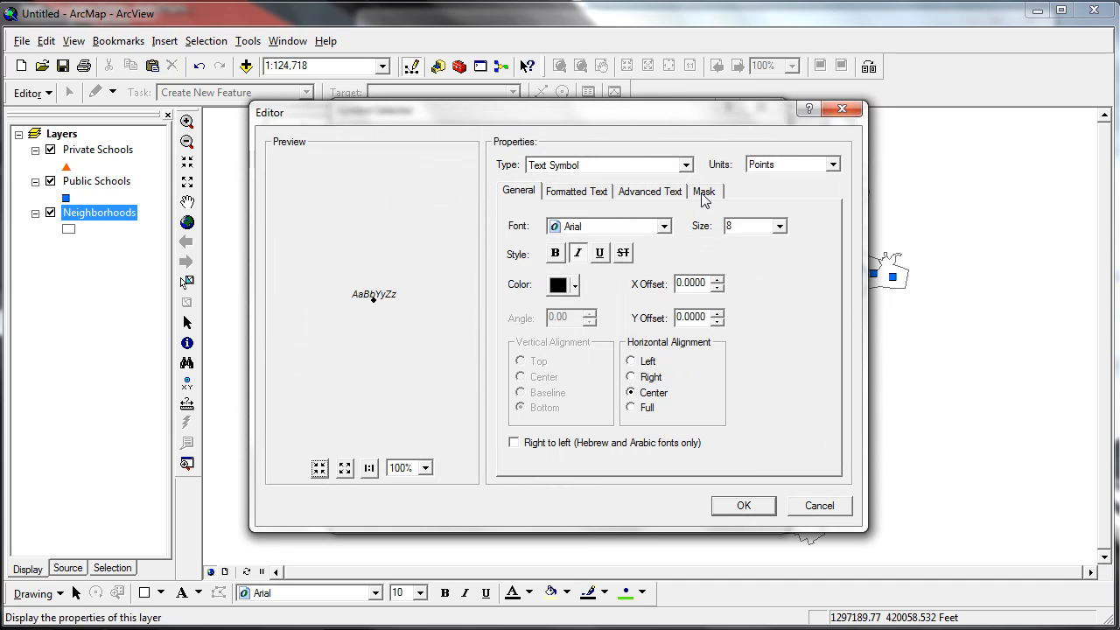
click(704, 191)
click(563, 268)
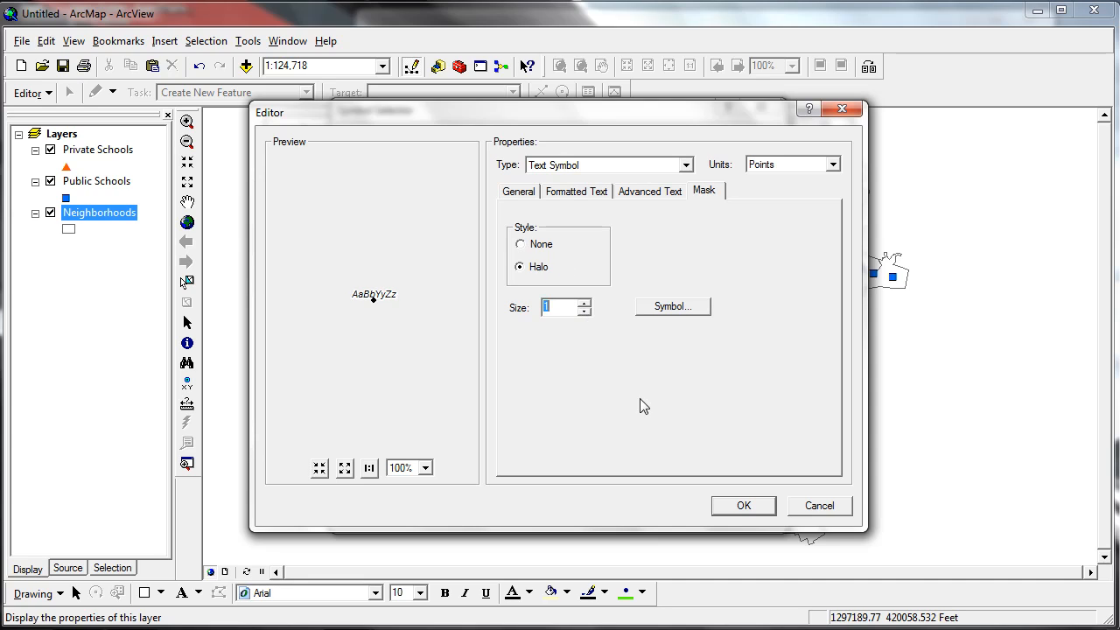
click(743, 505)
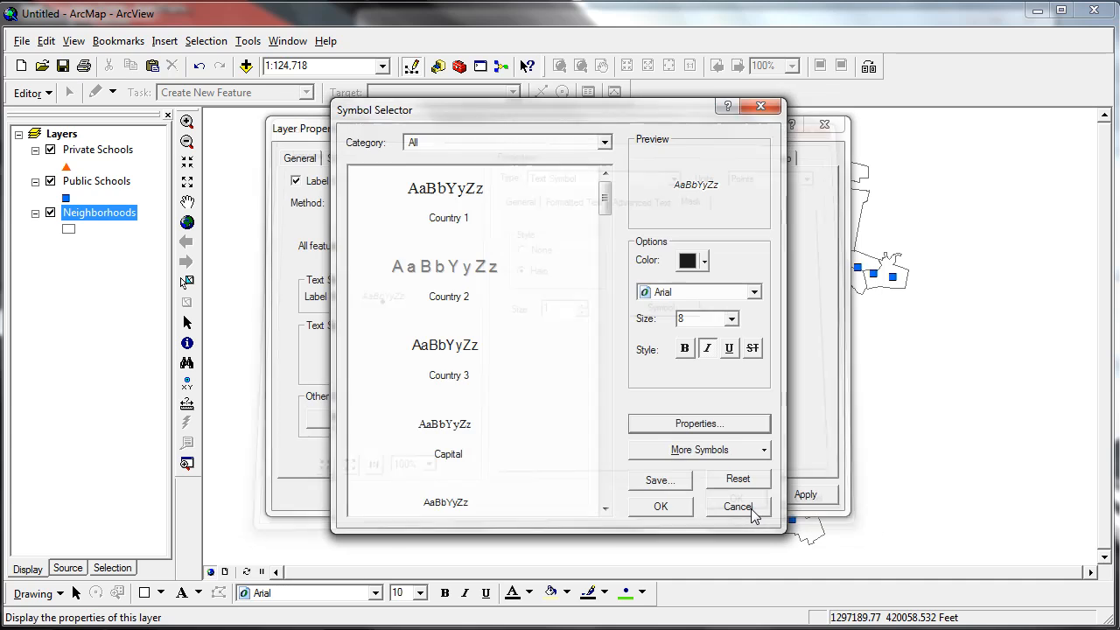
key(Up)
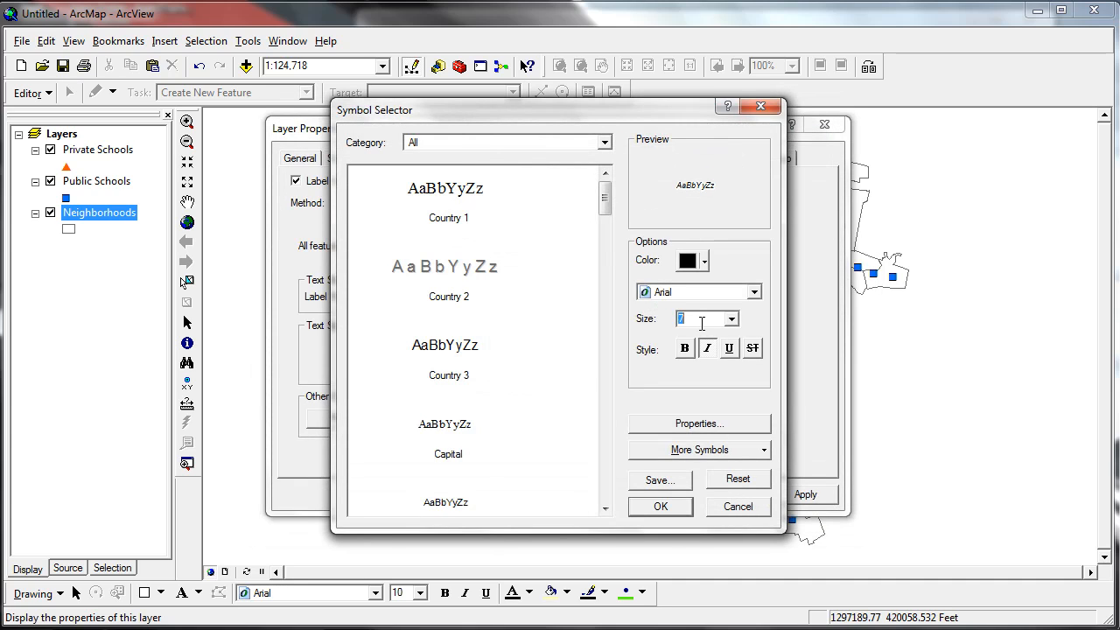
click(659, 508)
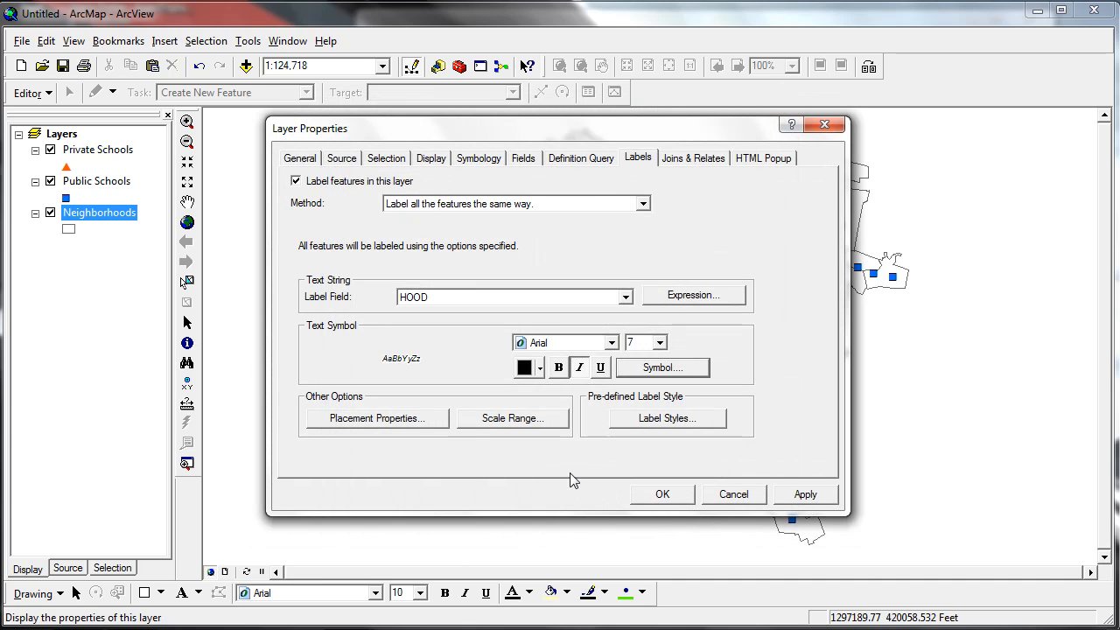
Set the Neighborhoods labels' conflict detection buffer to 1 and apply the label settings to the map.
click(407, 421)
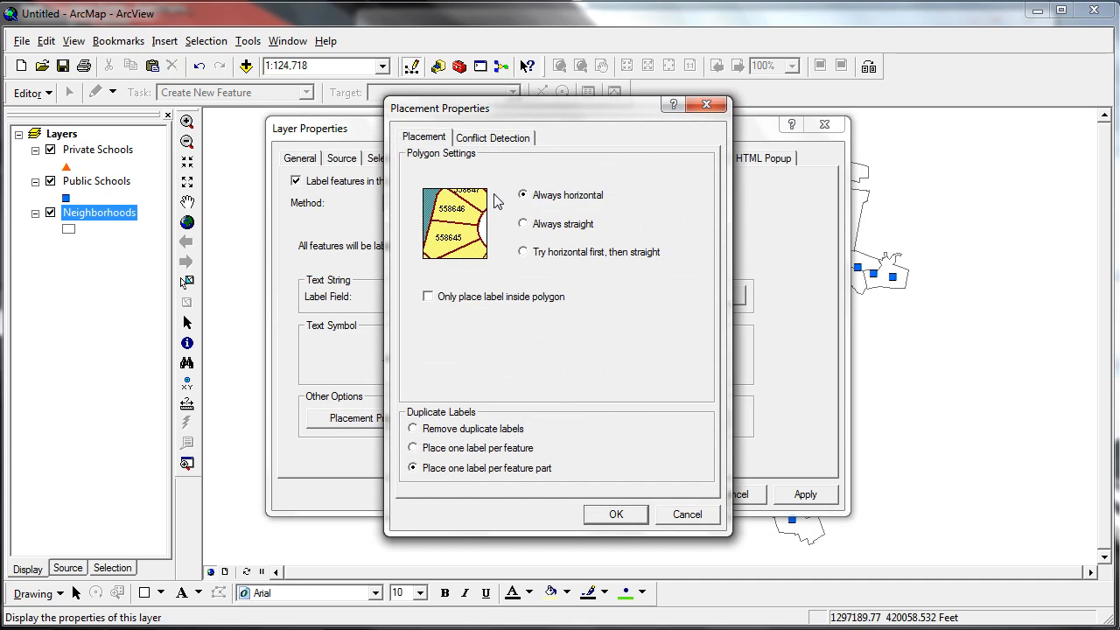
click(486, 140)
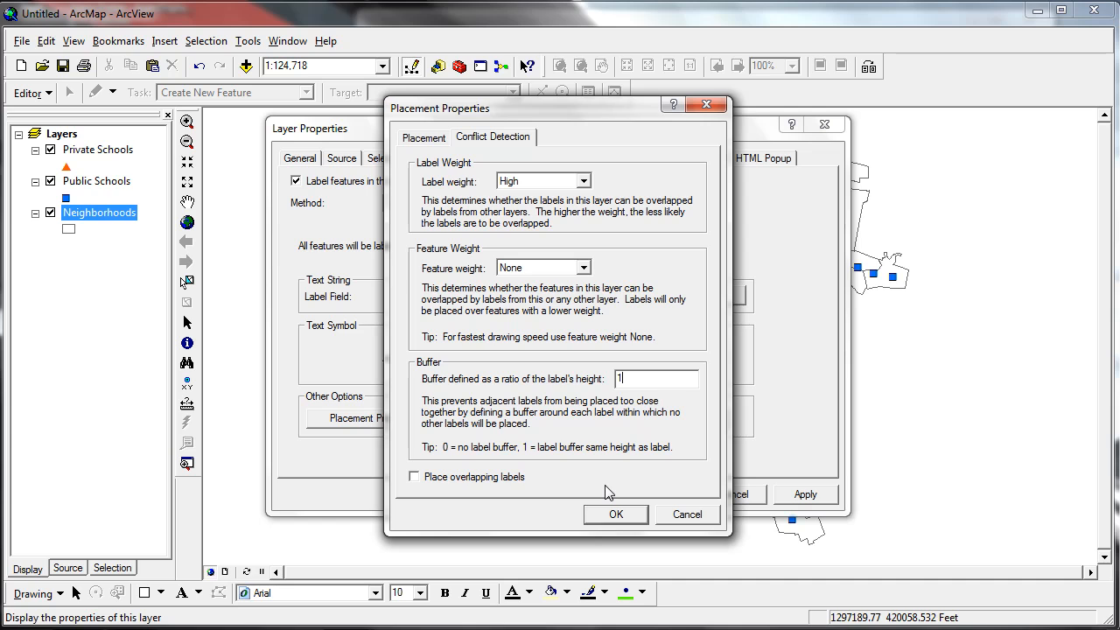
click(616, 515)
click(661, 495)
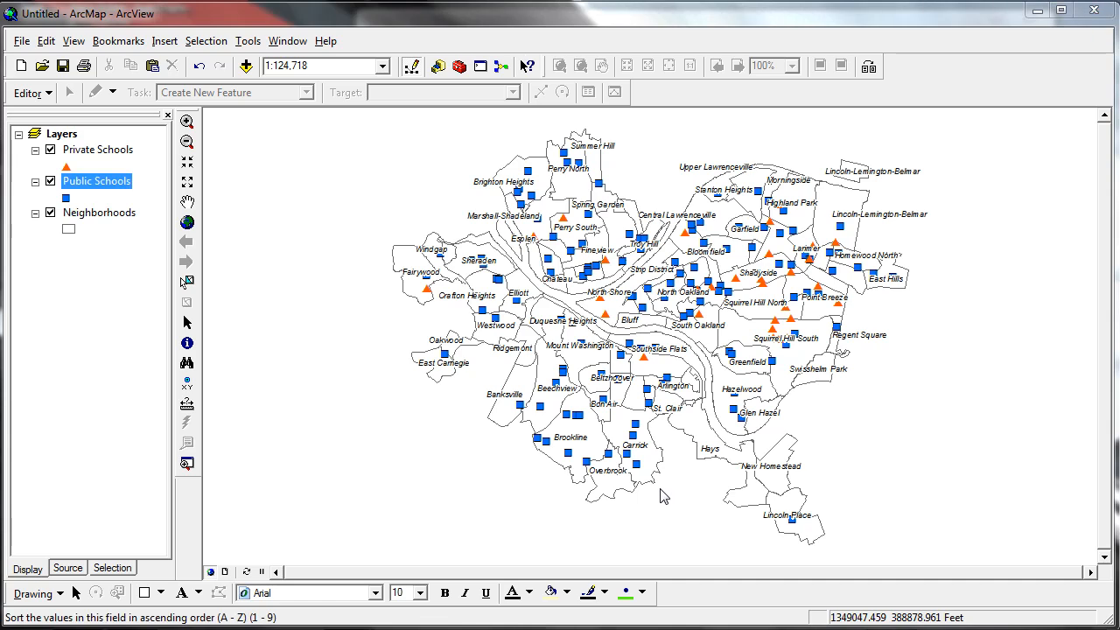
Open the Public Schools attribute table and sort its records by NAME in ascending order.
right_click(106, 185)
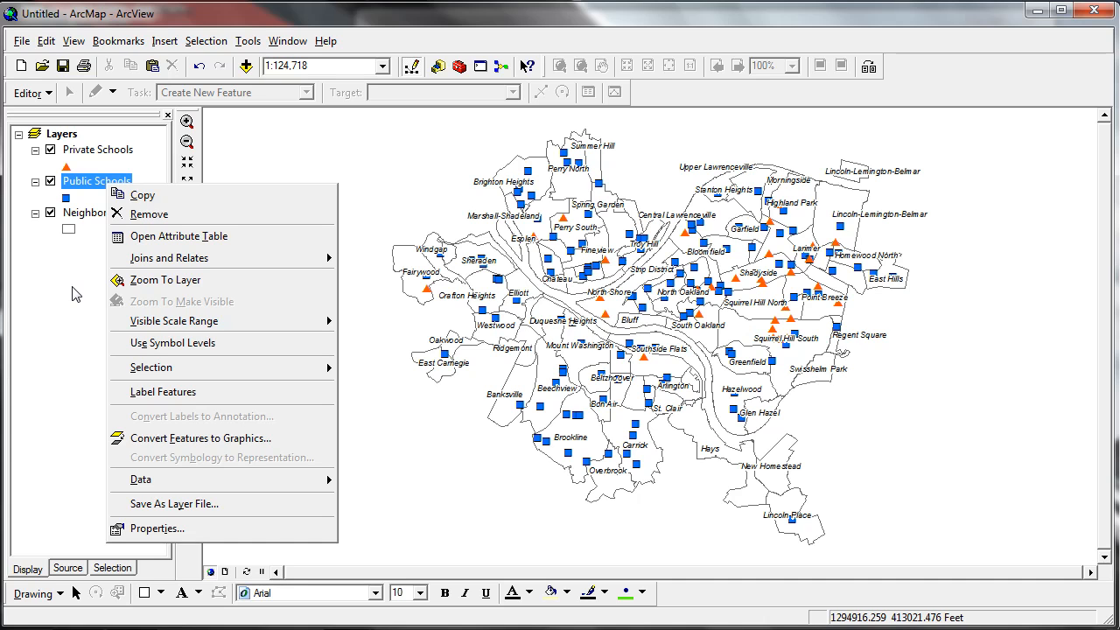
click(136, 239)
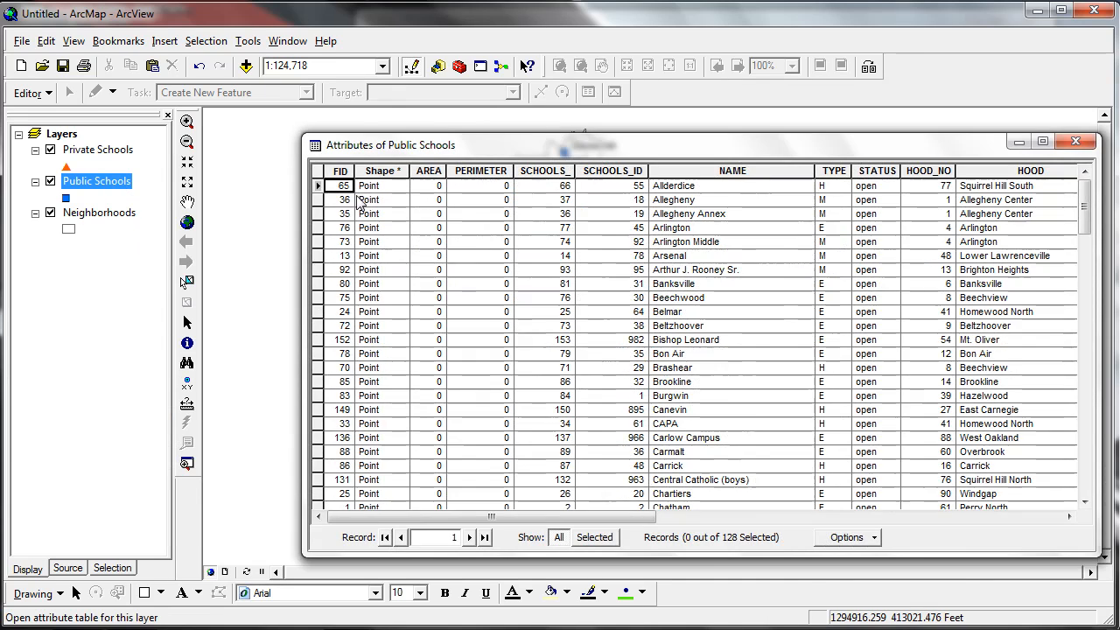
click(658, 189)
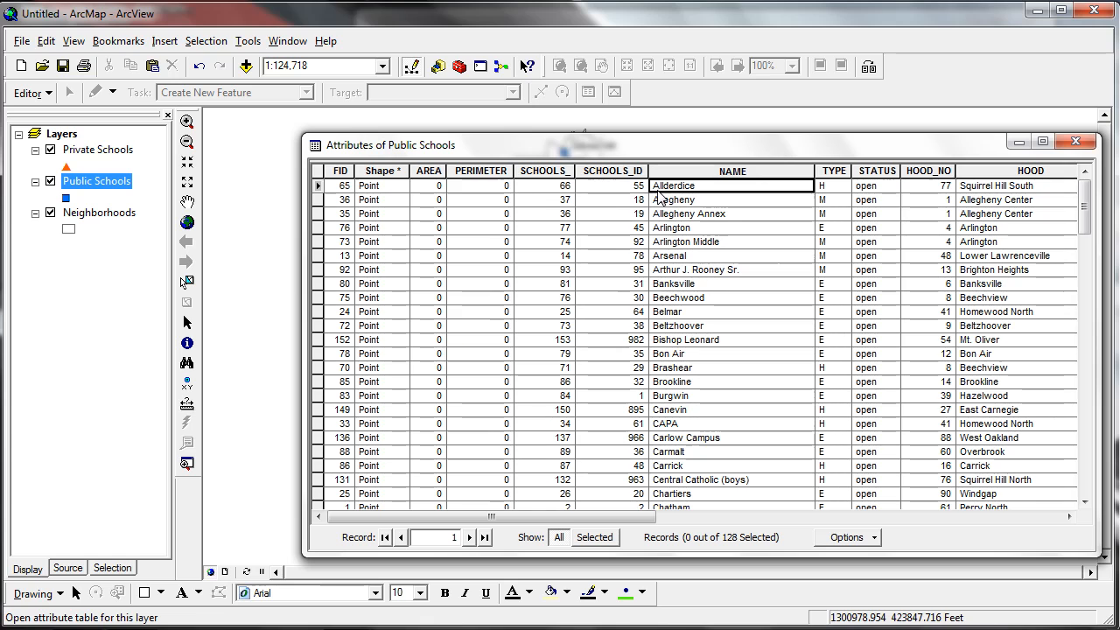
click(691, 227)
drag(682, 172, 681, 171)
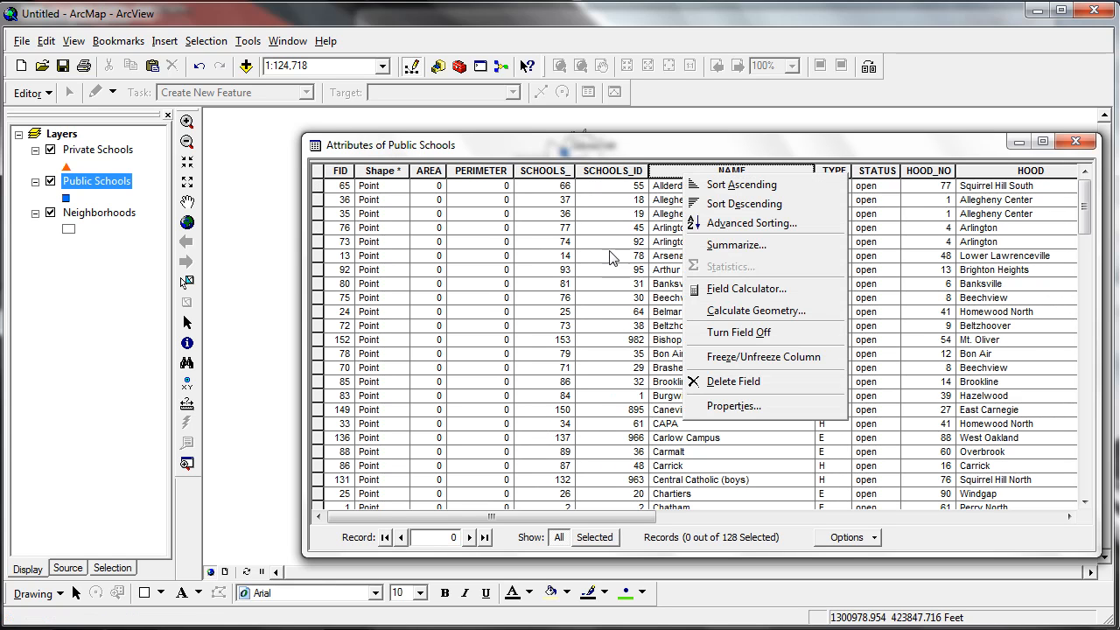
click(573, 245)
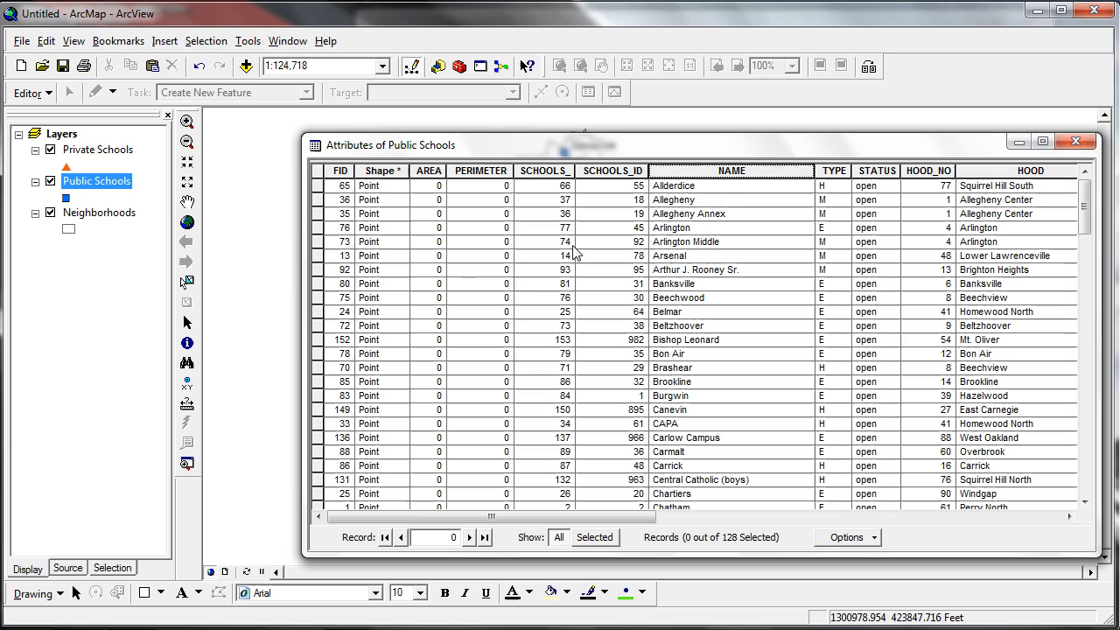
right_click(693, 174)
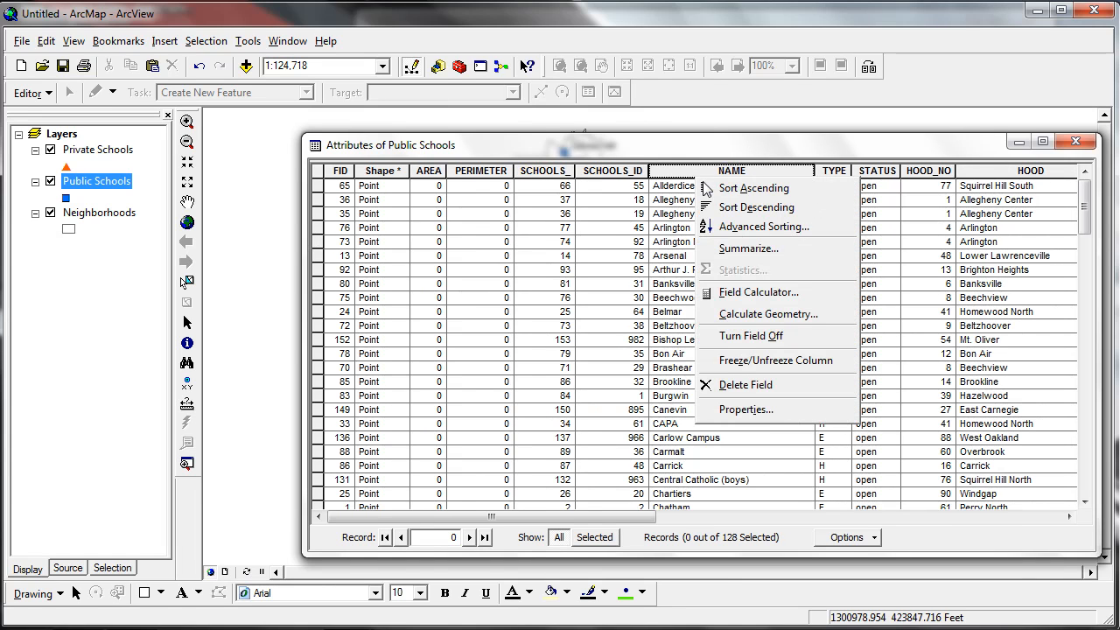
click(706, 189)
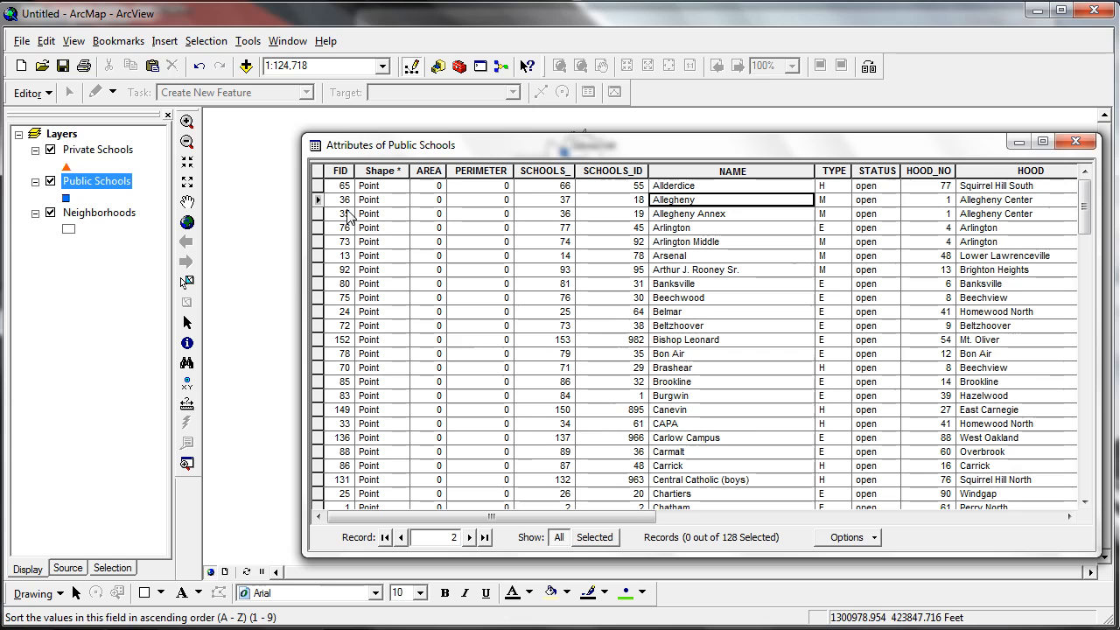
Select the Allderdice record in the Public Schools table, then close the table to locate the school on the map.
click(318, 185)
right_click(319, 189)
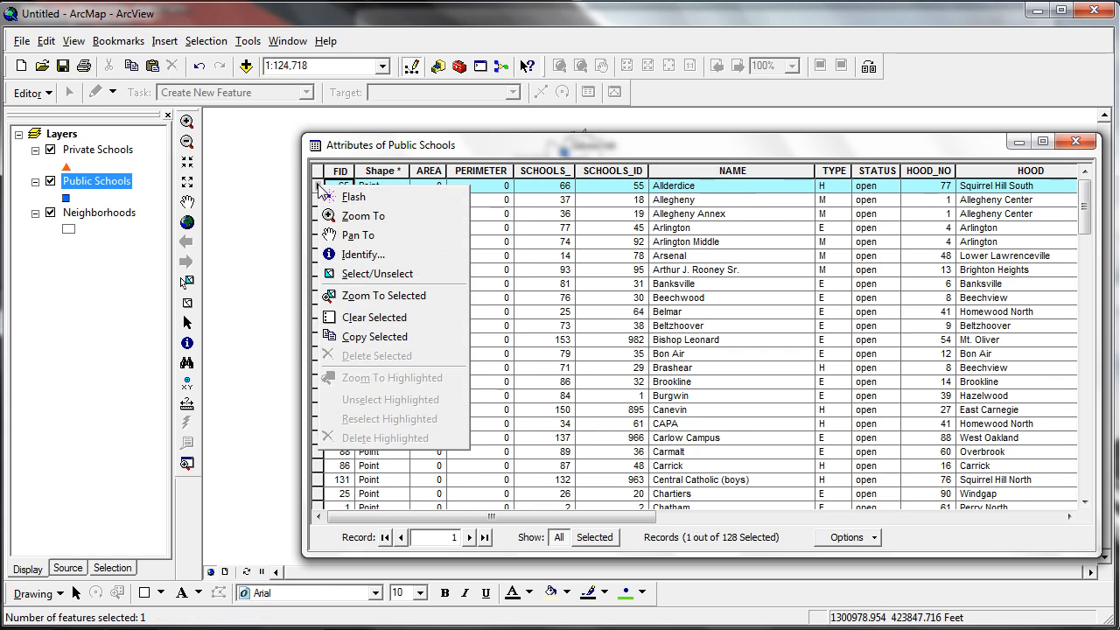
click(587, 262)
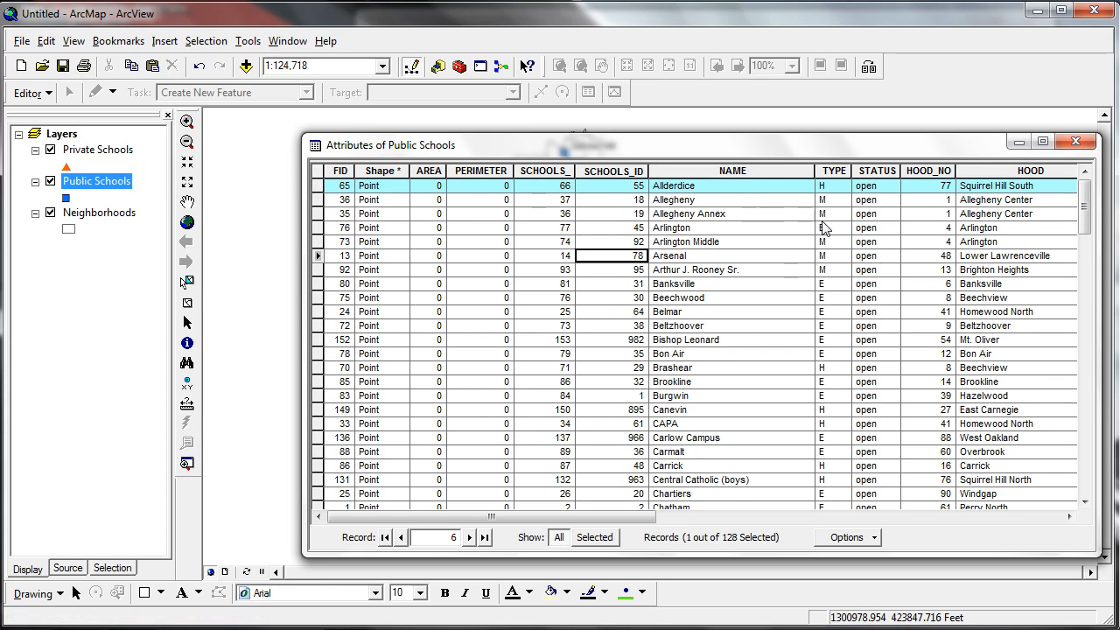
click(1076, 142)
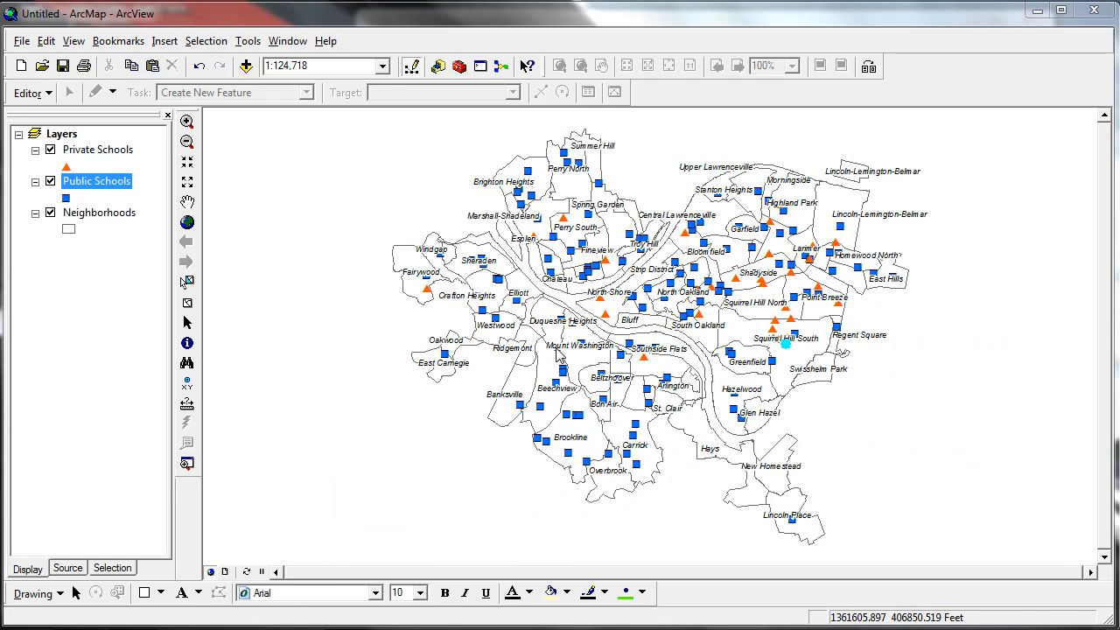
Clear the feature selection and identify the Allderdice school point in Squirrel Hill South, enlarging the Identify window to show all its attributes.
click(186, 121)
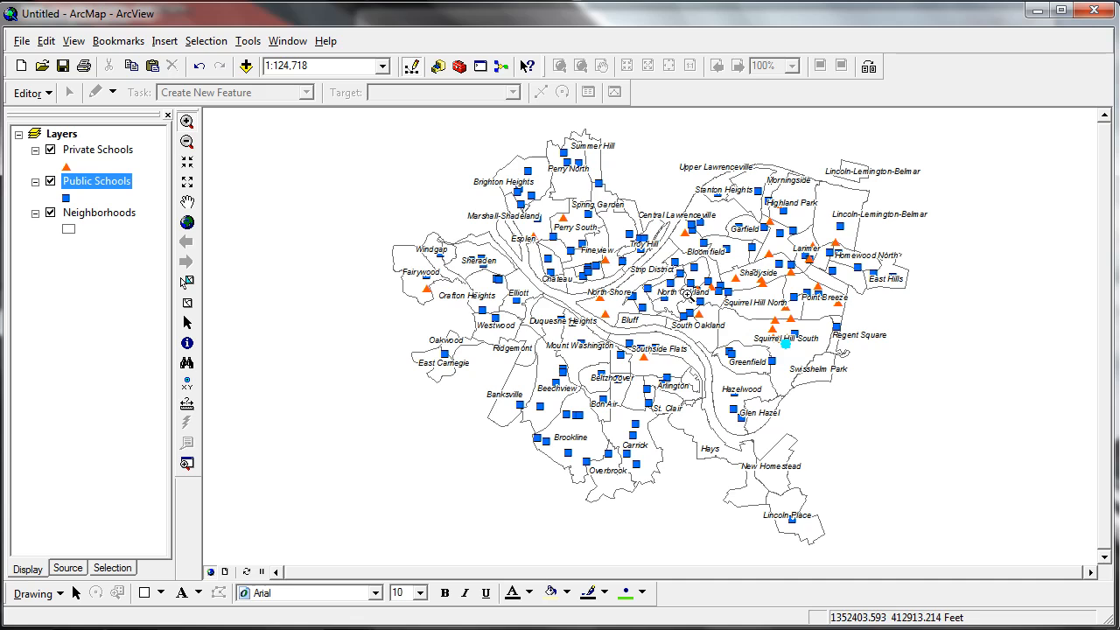
drag(704, 298, 850, 397)
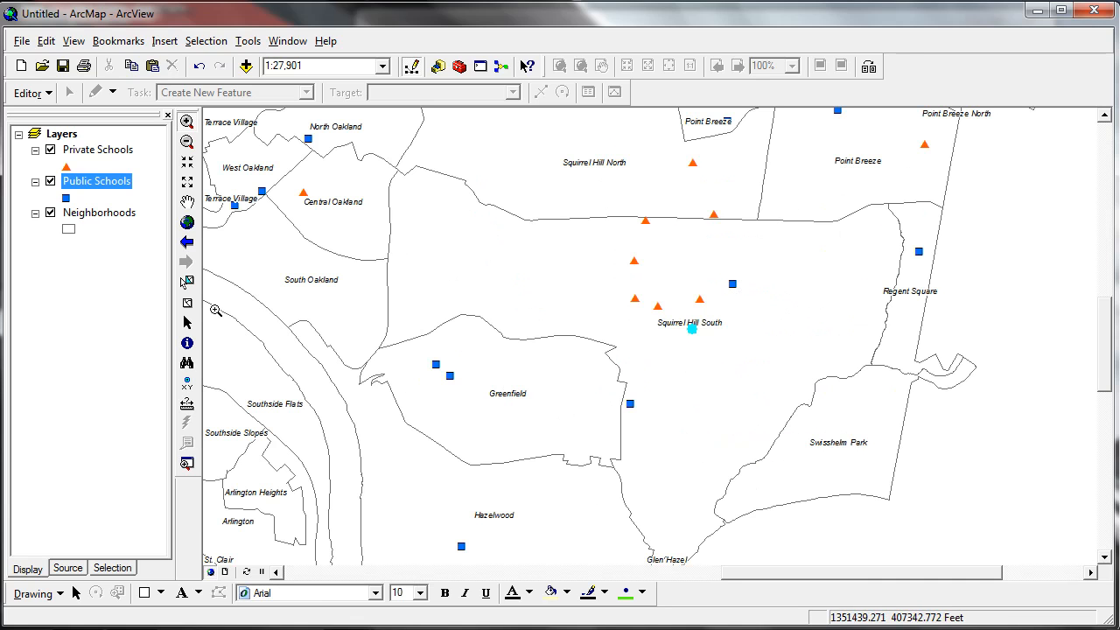
click(186, 302)
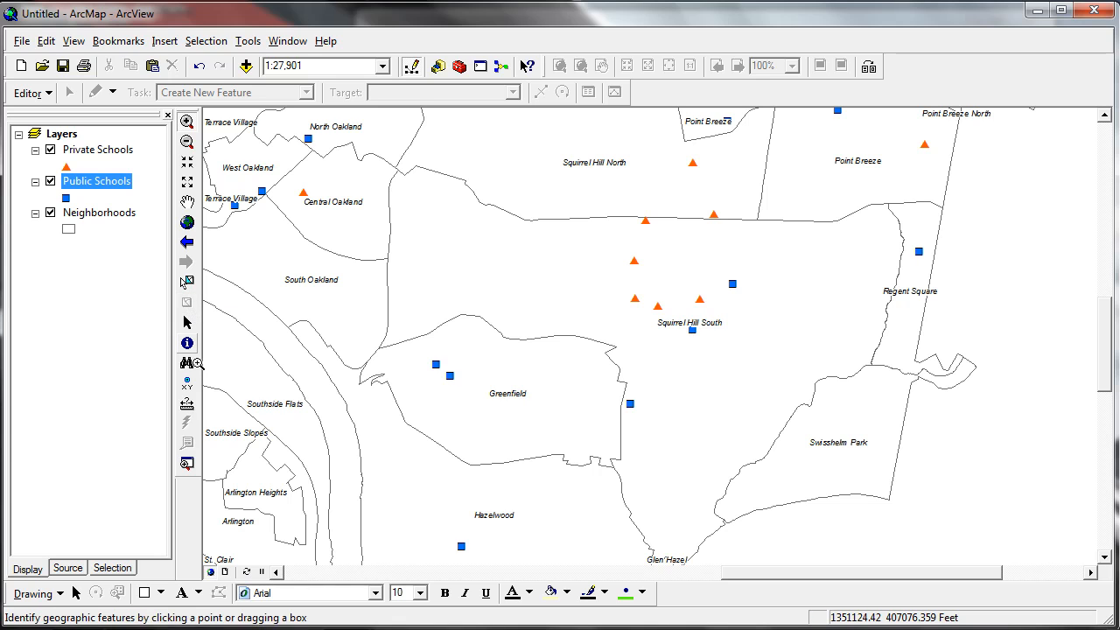
click(186, 343)
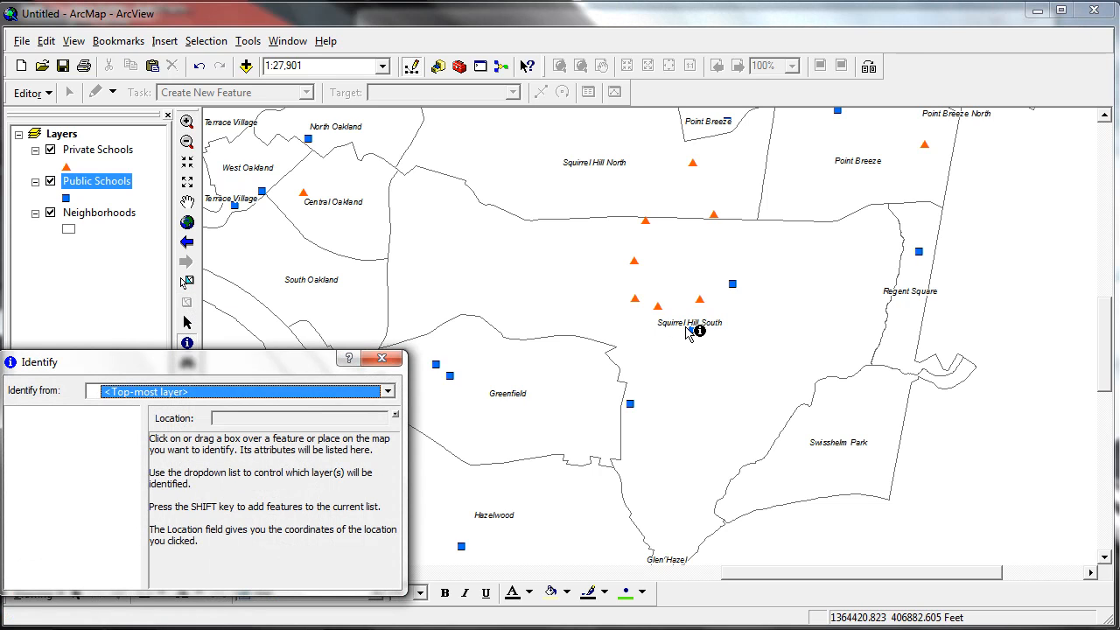
click(691, 330)
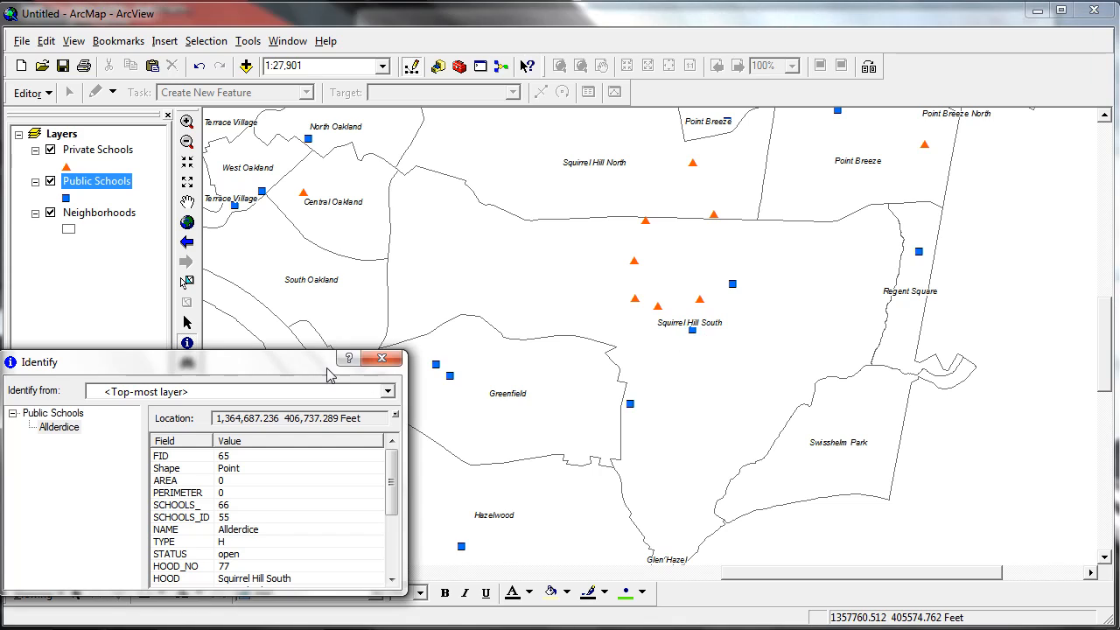
drag(306, 368, 389, 105)
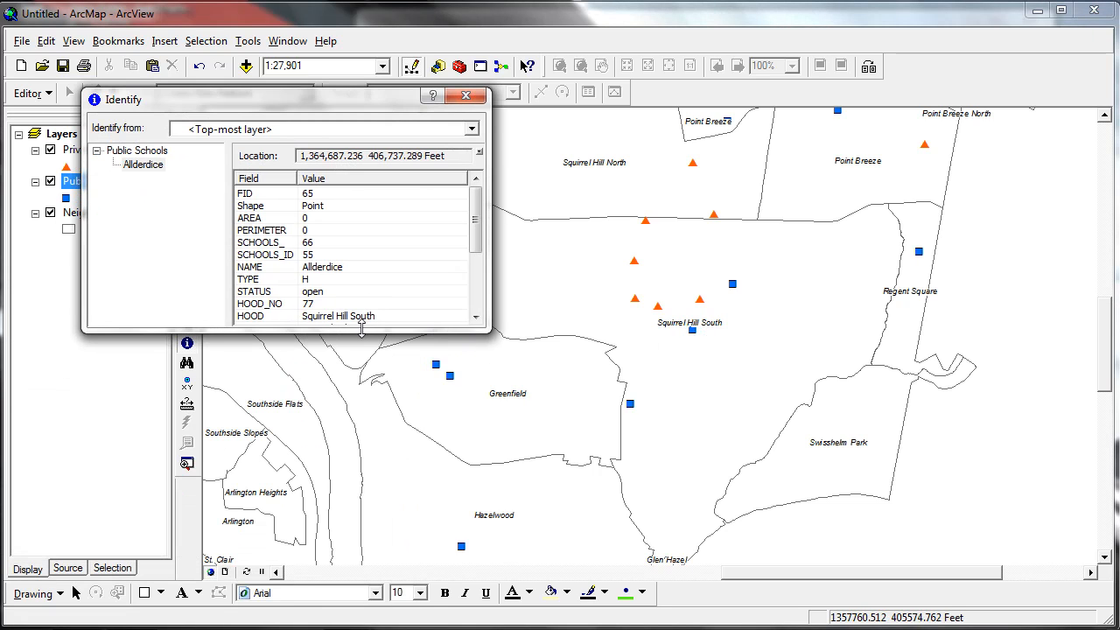
drag(362, 327, 331, 504)
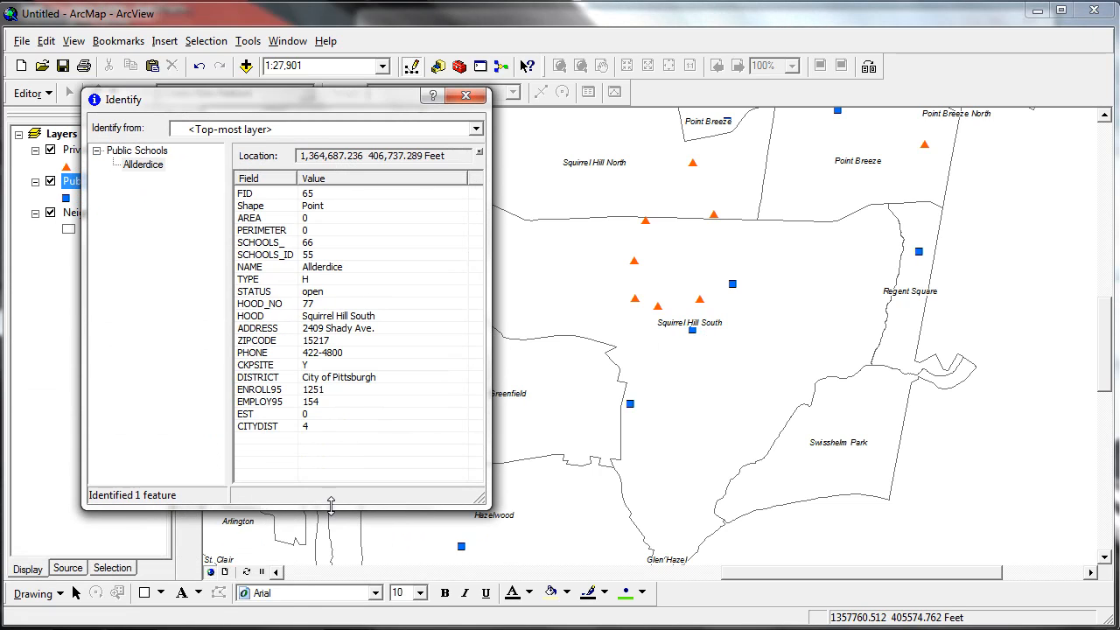
right_click(151, 165)
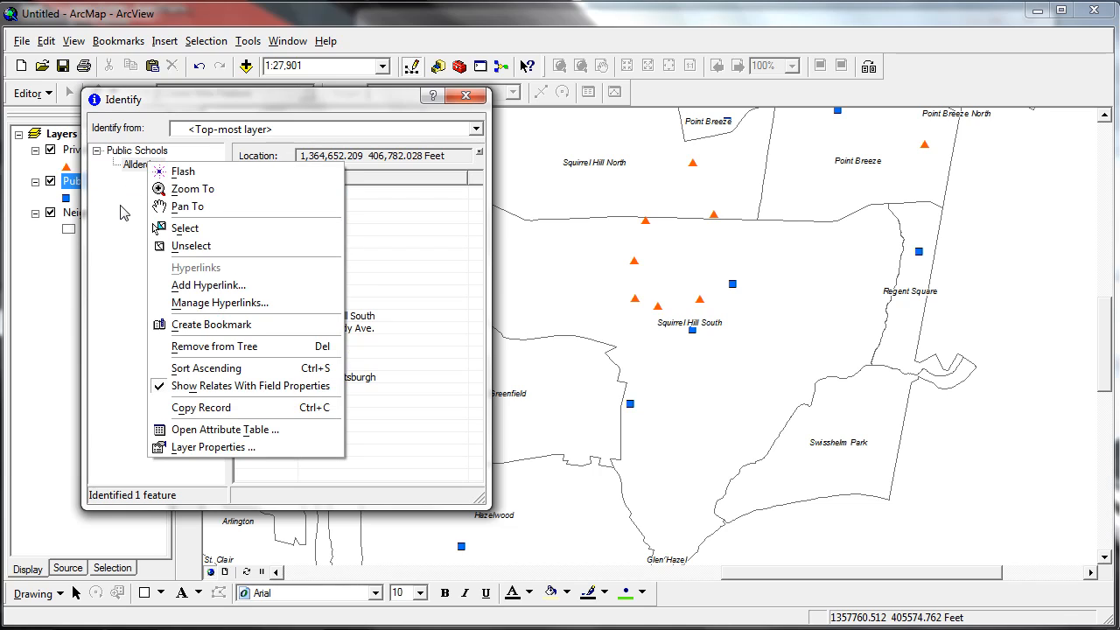
click(191, 286)
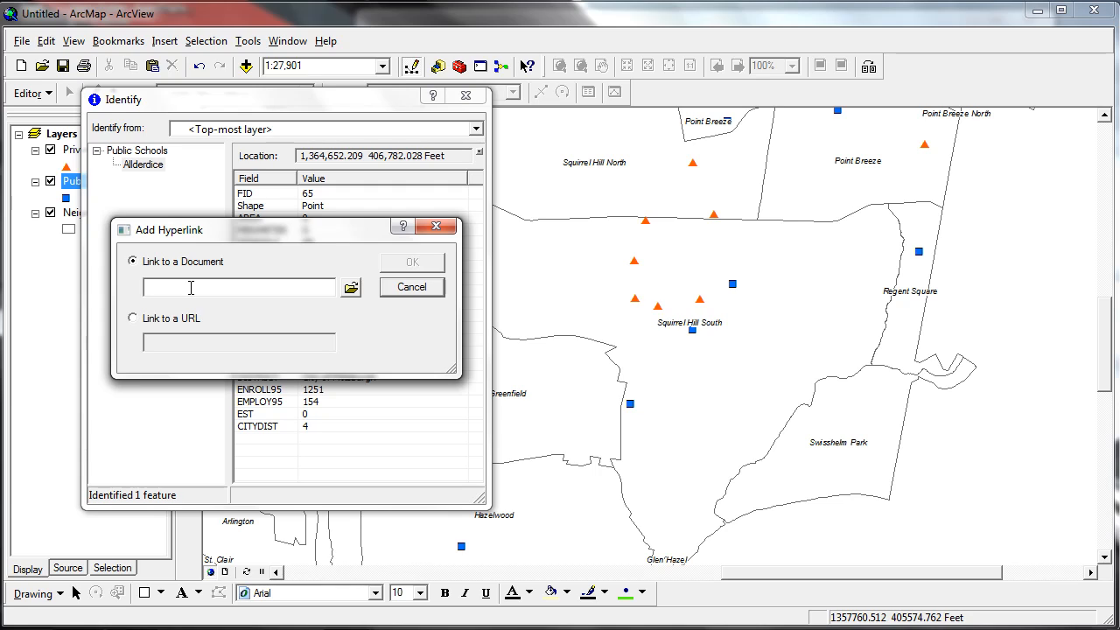
text(http://www.pghboe.net)
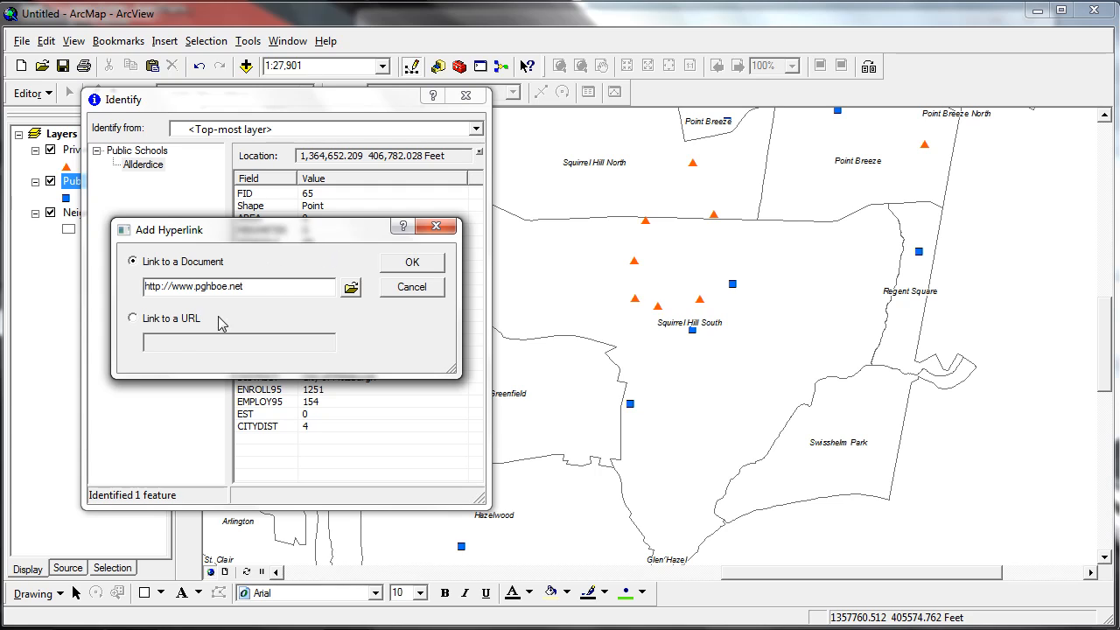
double_click(220, 293)
key(ctrl+c)
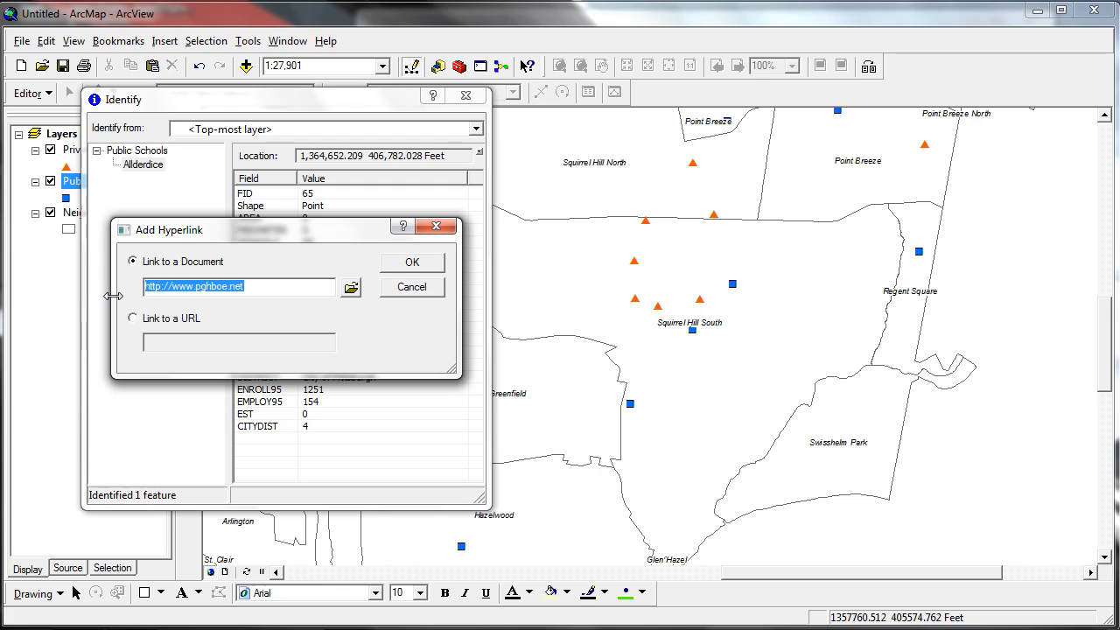
key(Delete)
click(133, 318)
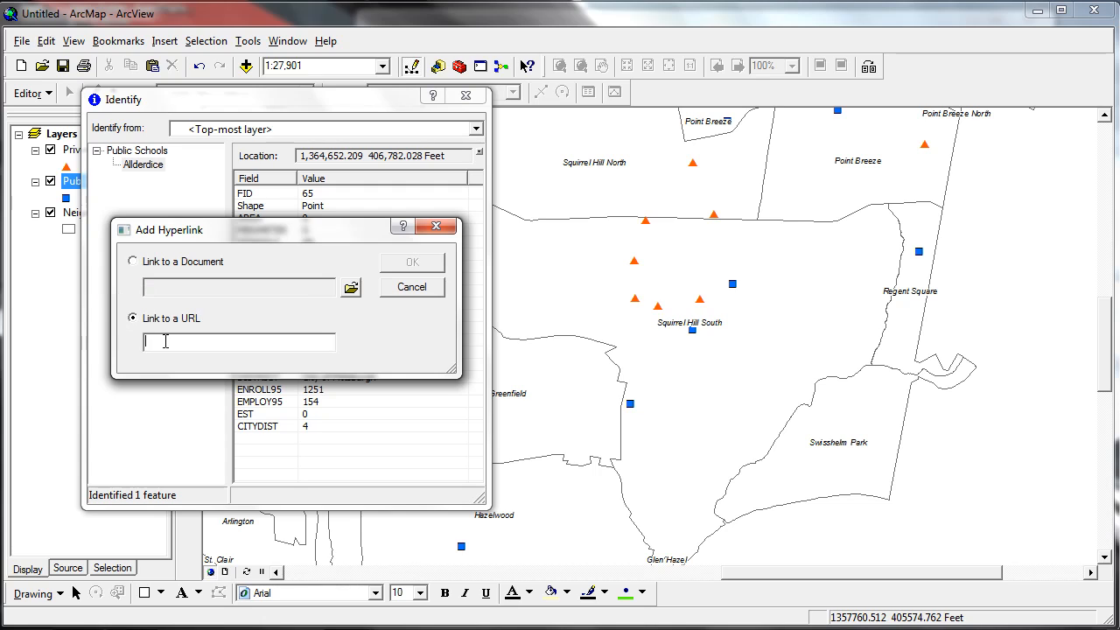
key(ctrl+v)
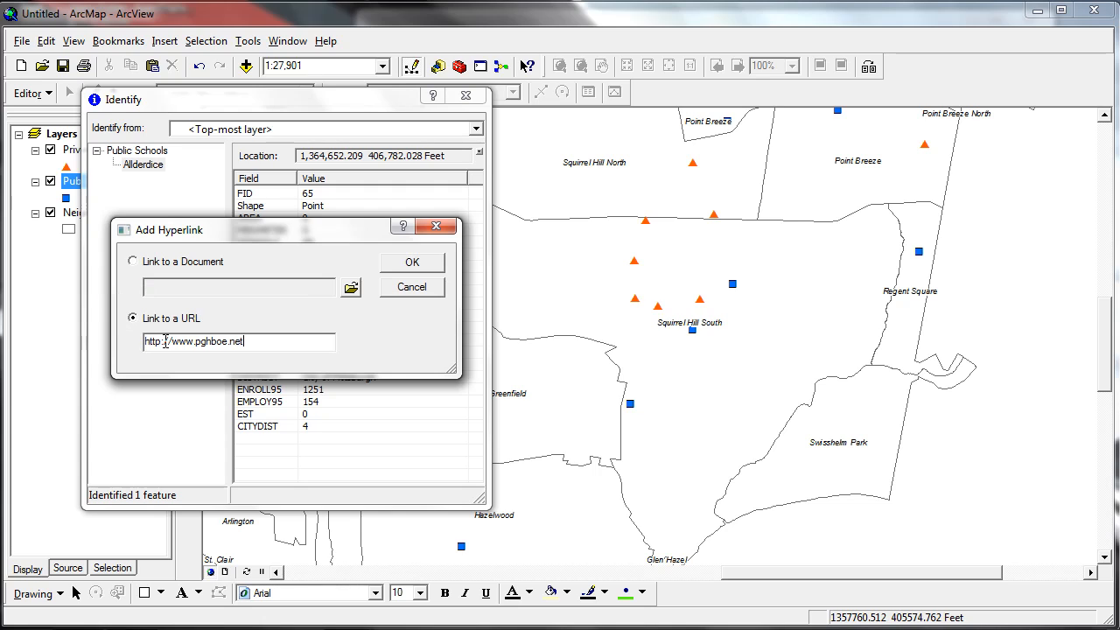
click(425, 264)
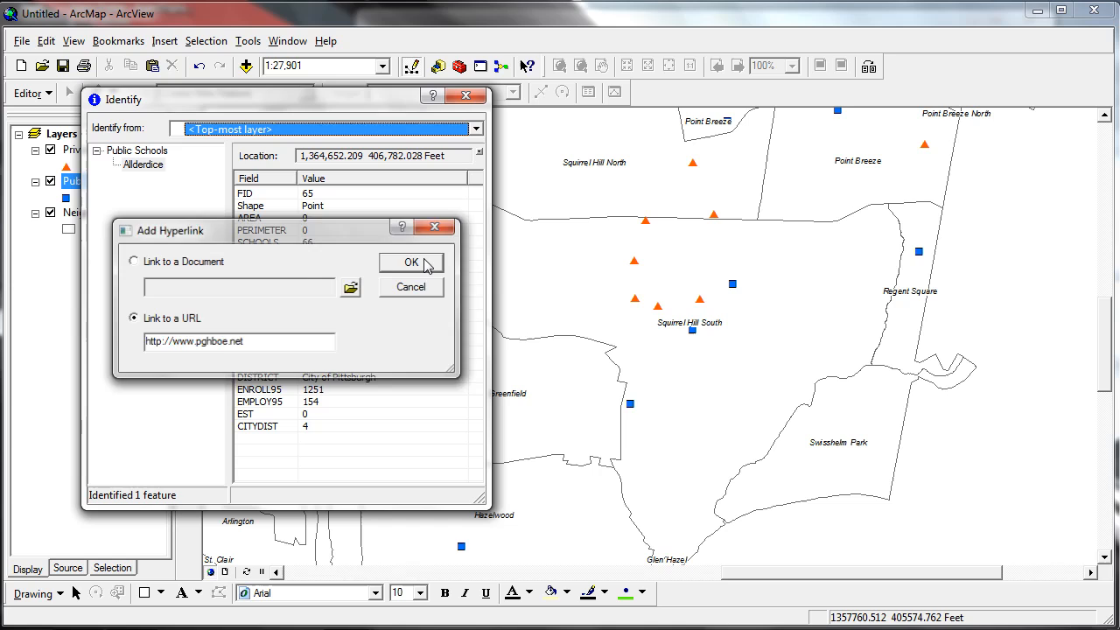
click(466, 95)
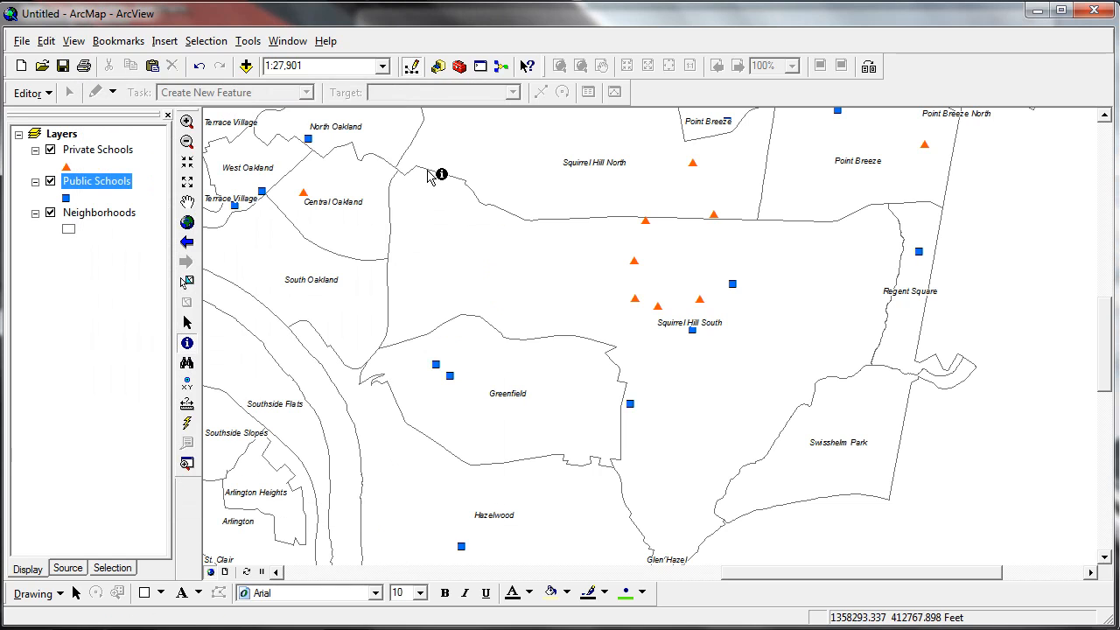
Test the Allderdice point's link on the map with the Hyperlink tool, then minimize the web browser to return to ArcMap.
click(188, 425)
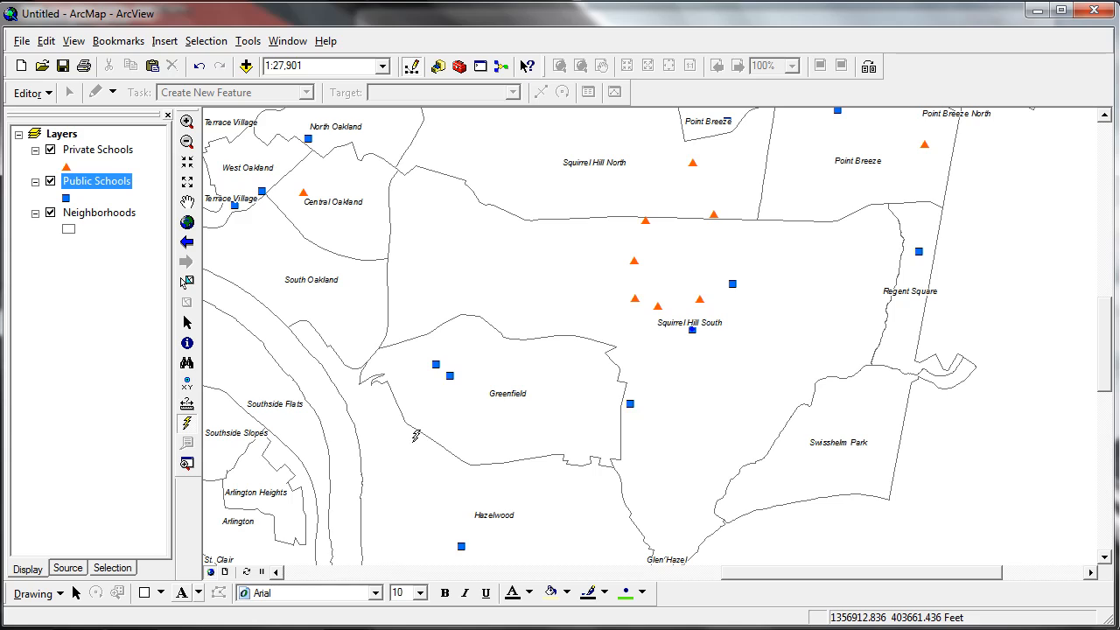
scroll(416, 435, up, 6)
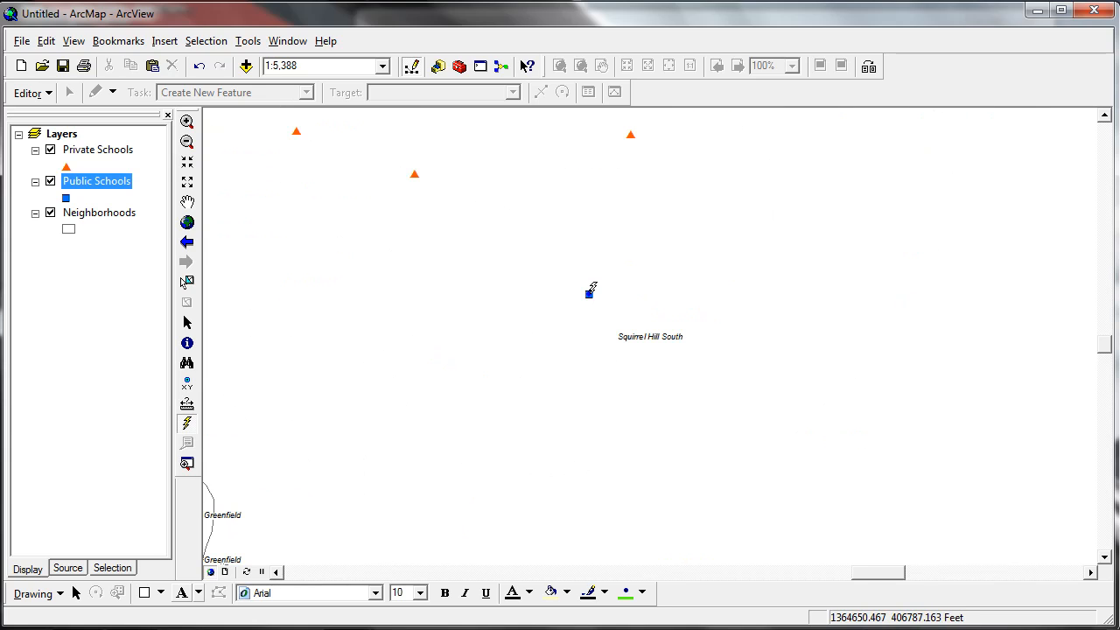
mouse_move(592, 288)
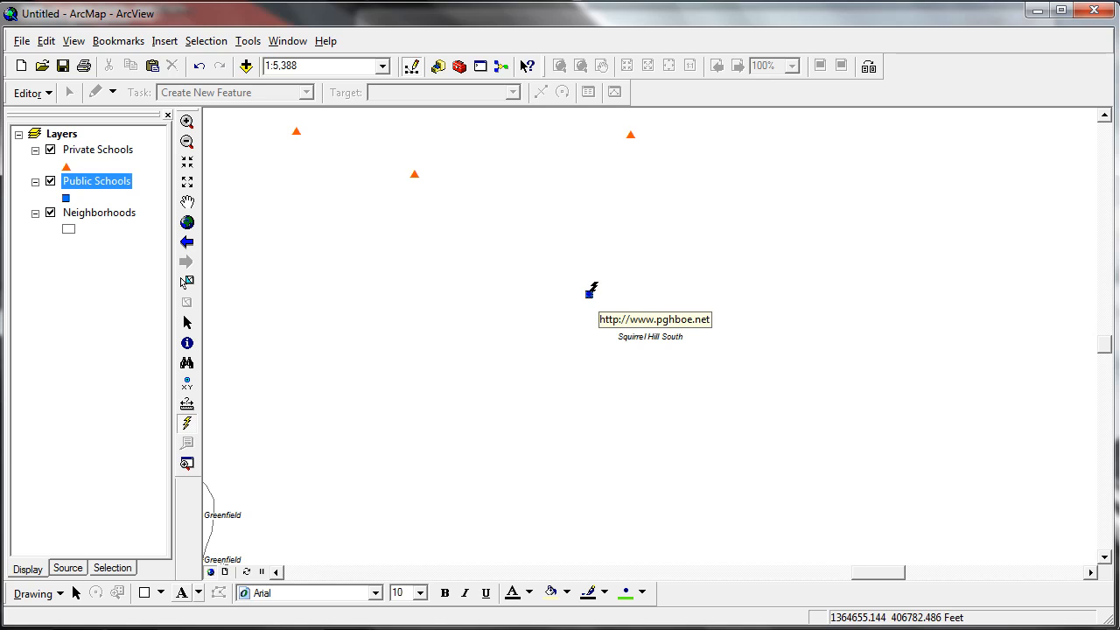
click(591, 293)
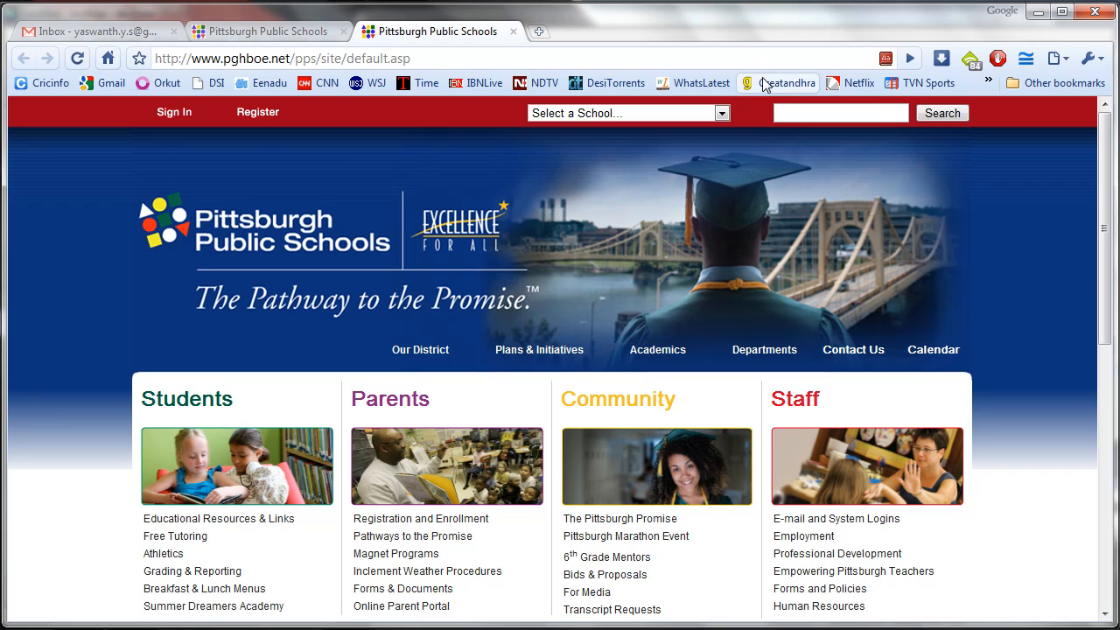
click(1039, 13)
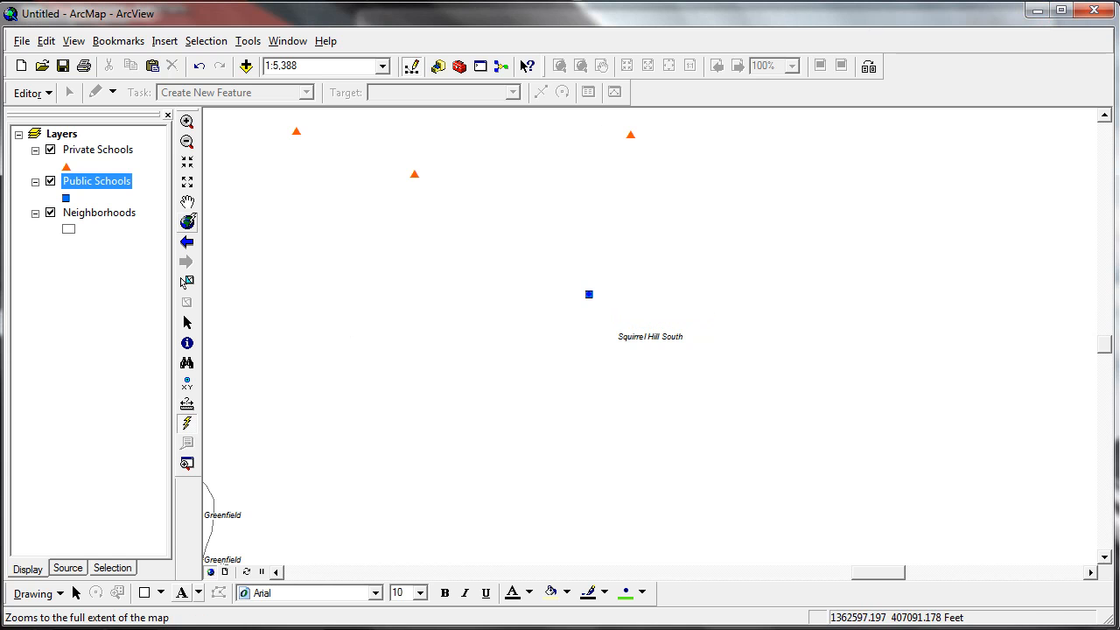
Show the map's full extent and save the document as Assignment 2-1 in GIStutorial\Answers\Assignment2, replacing the existing file.
click(187, 222)
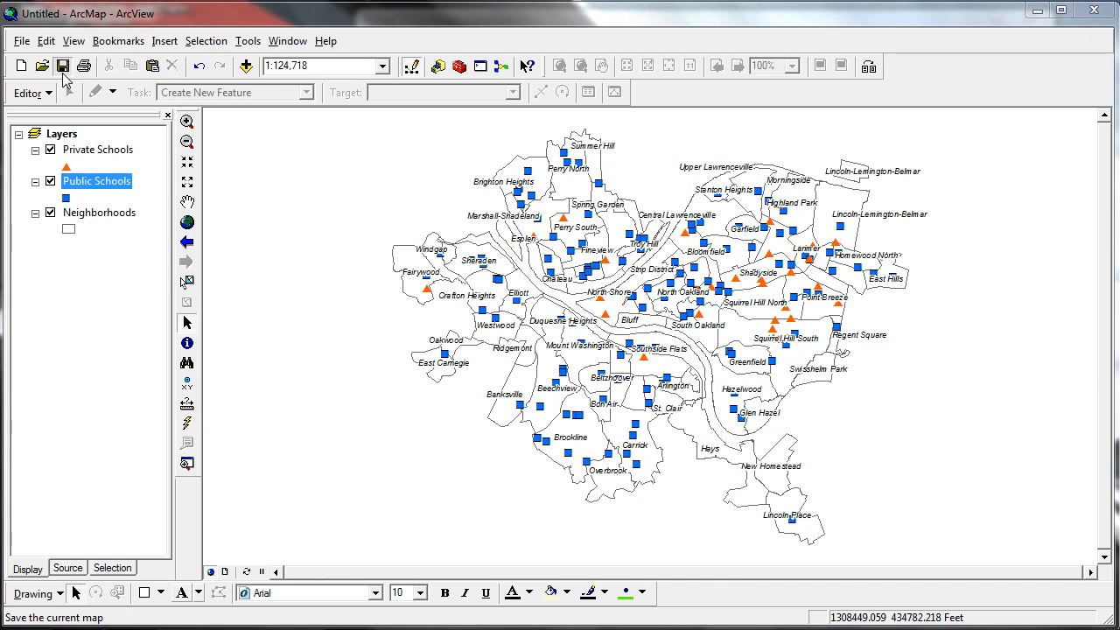
click(63, 67)
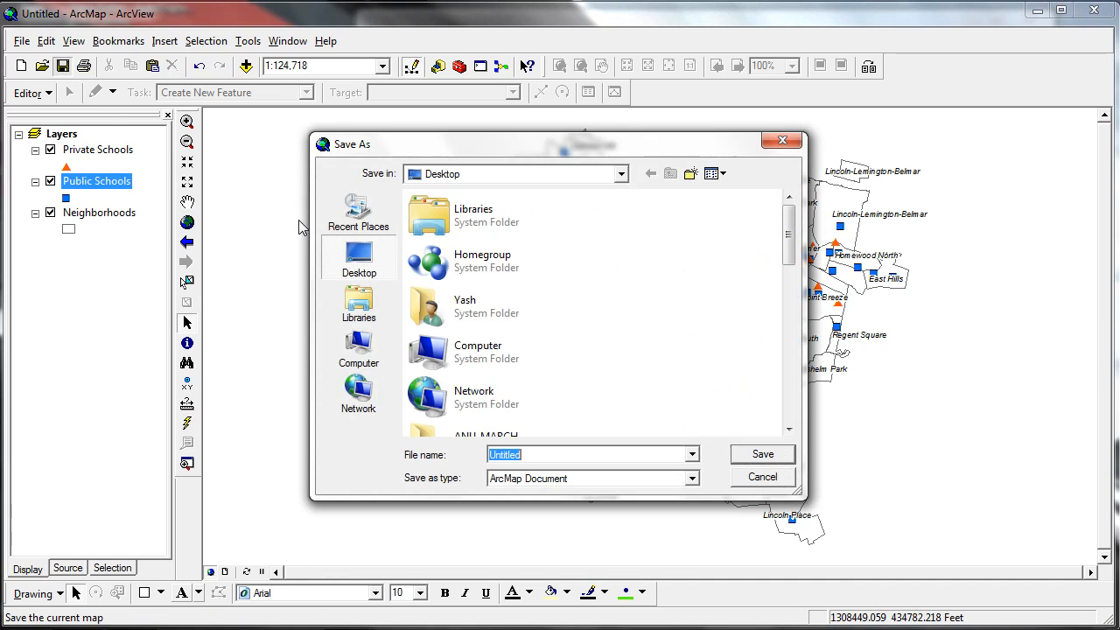
click(475, 183)
click(459, 289)
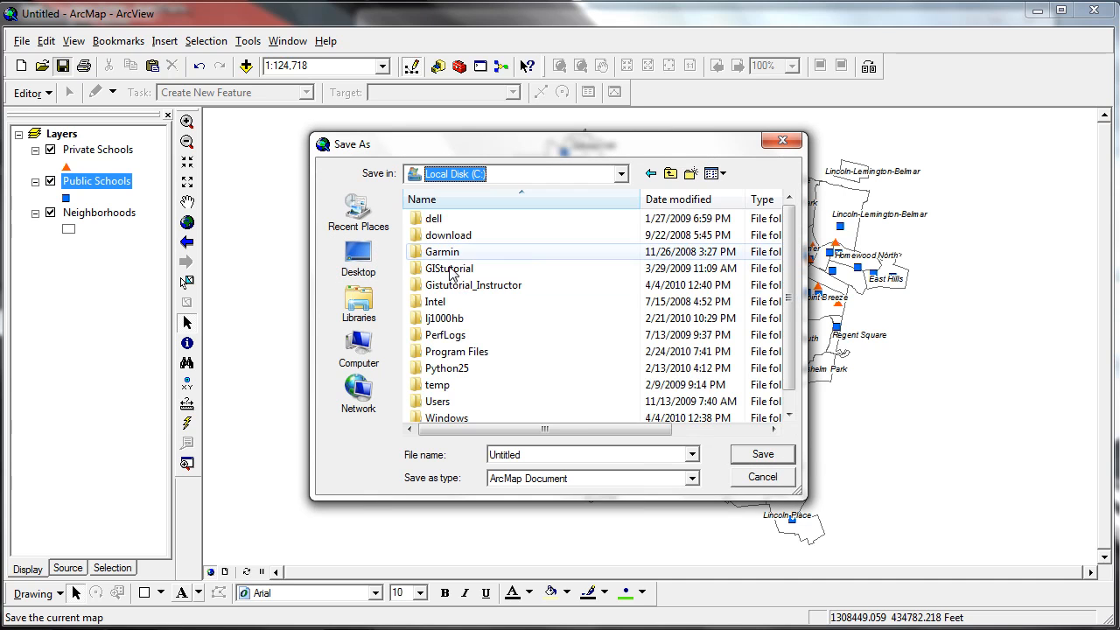
double_click(461, 270)
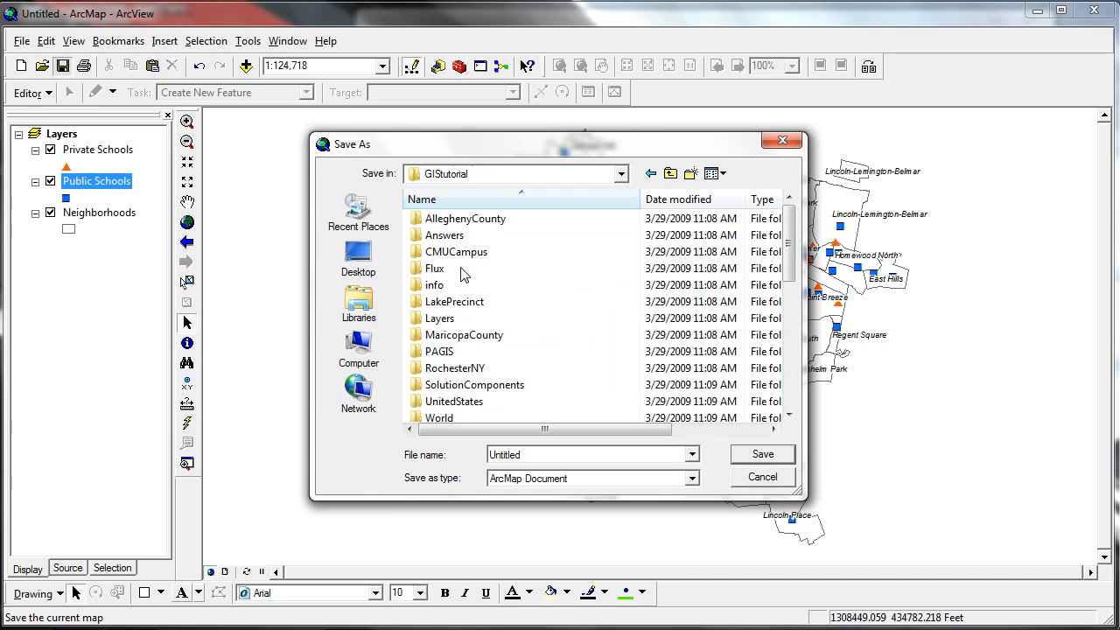
double_click(446, 235)
double_click(460, 235)
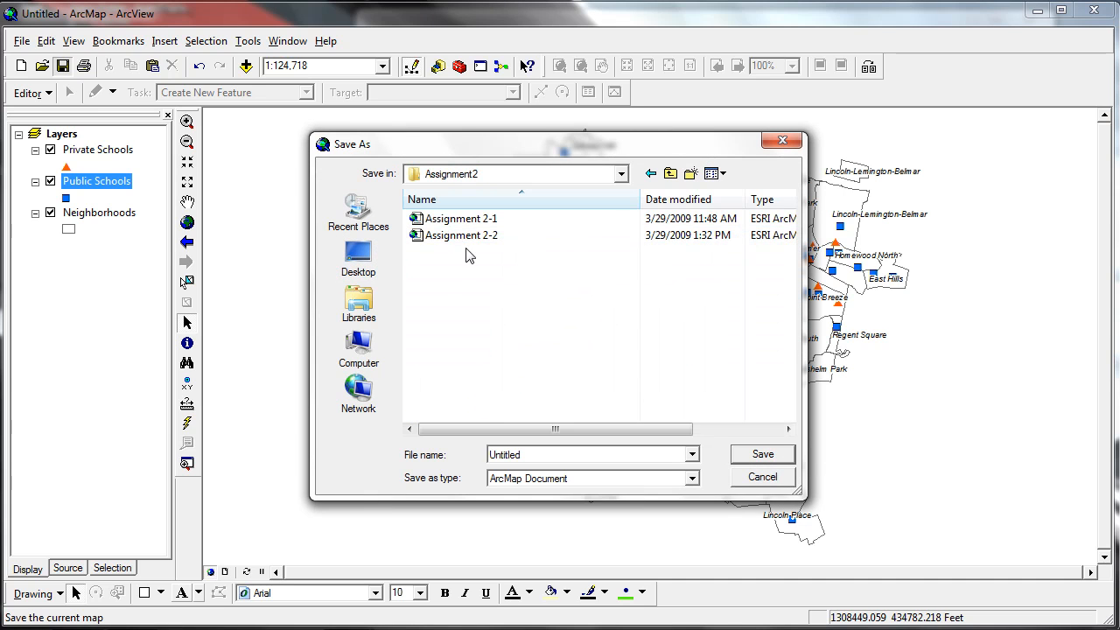
click(468, 220)
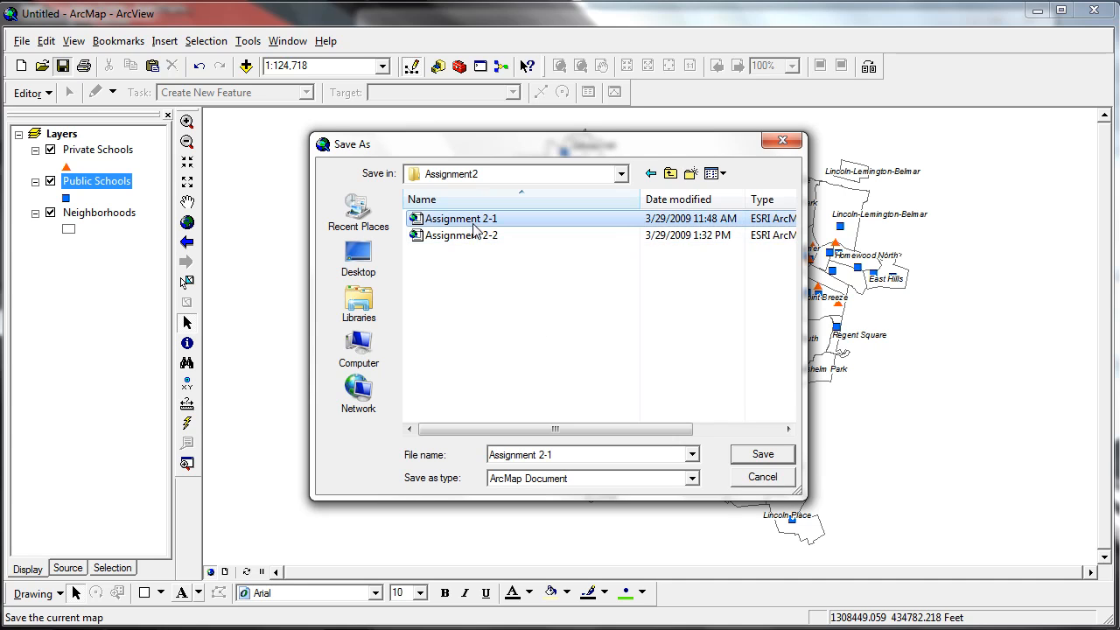
click(752, 455)
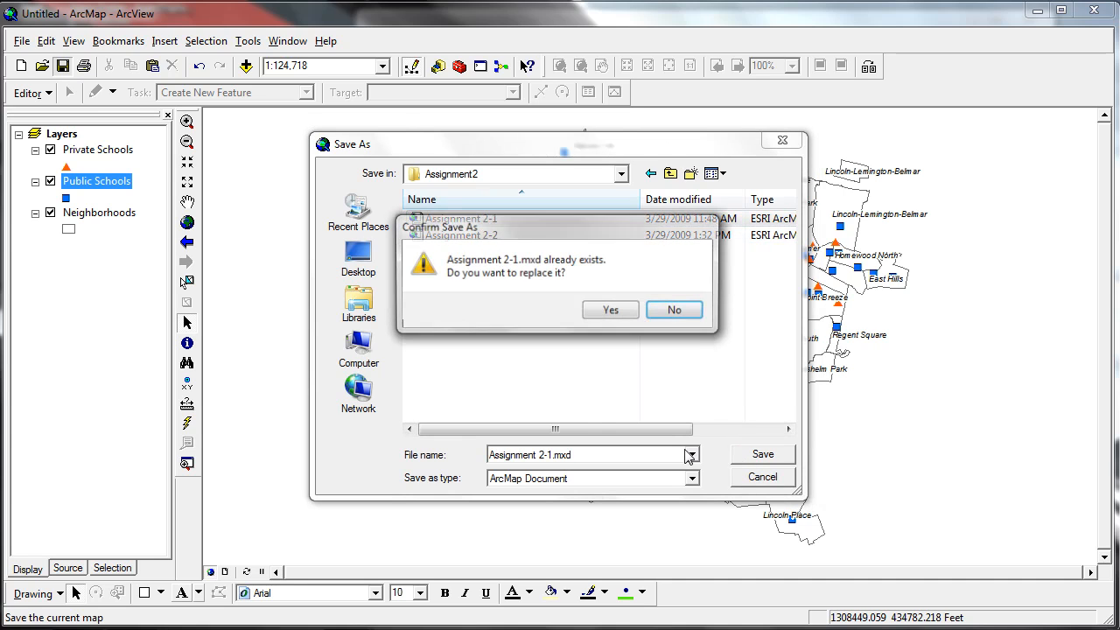
click(612, 313)
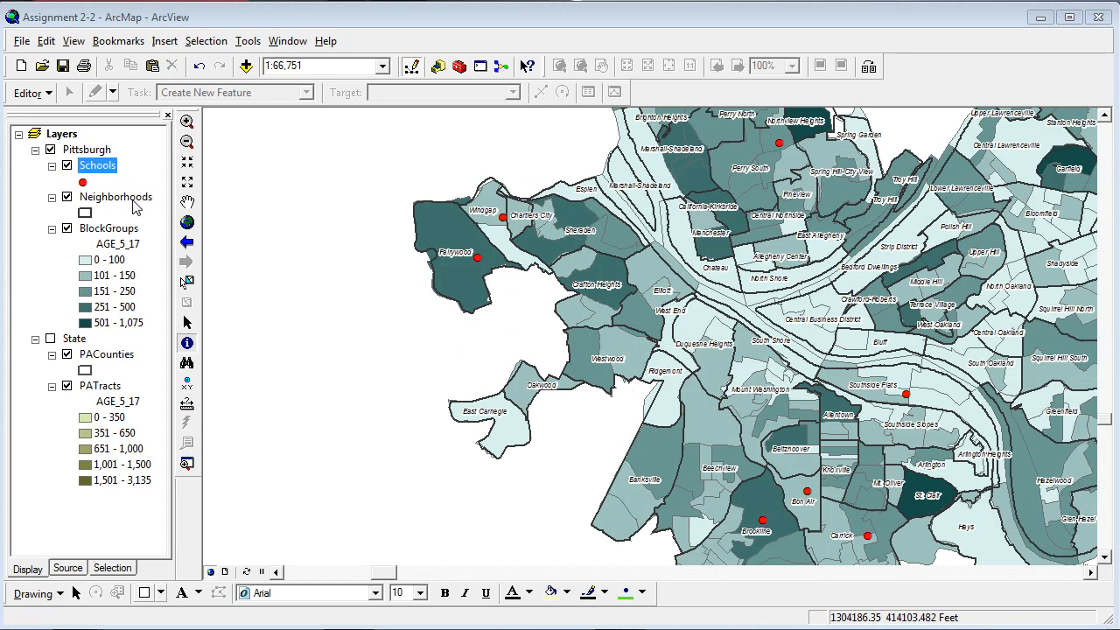
Fit the Pittsburgh group layer in the map and rename its BlockGroups layer as K-12 Population by Bock Group.
click(91, 150)
right_click(92, 152)
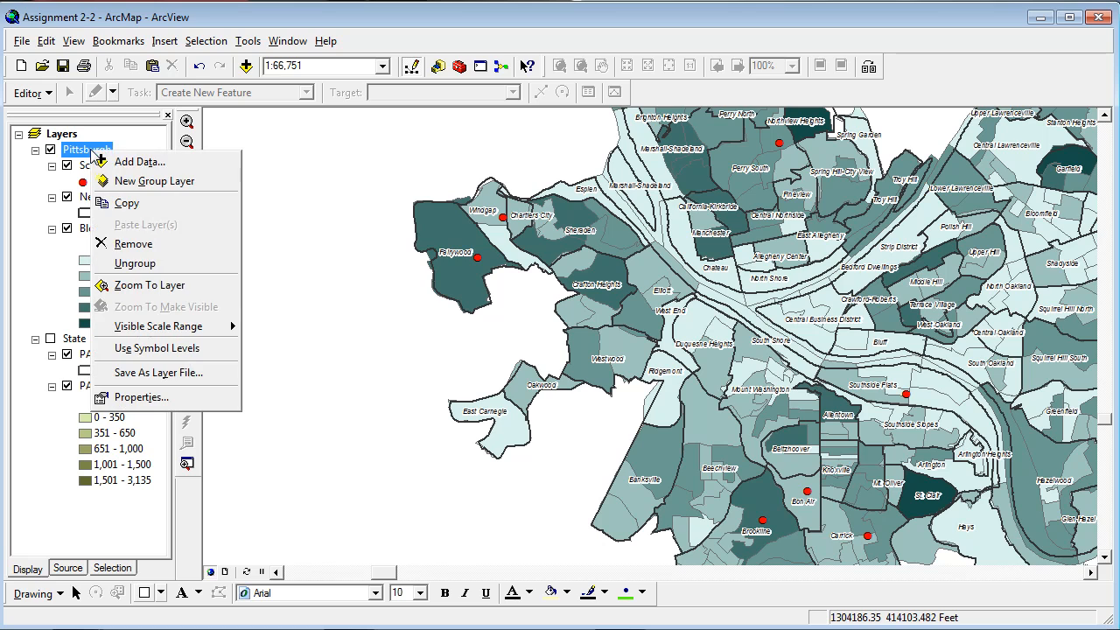
click(140, 294)
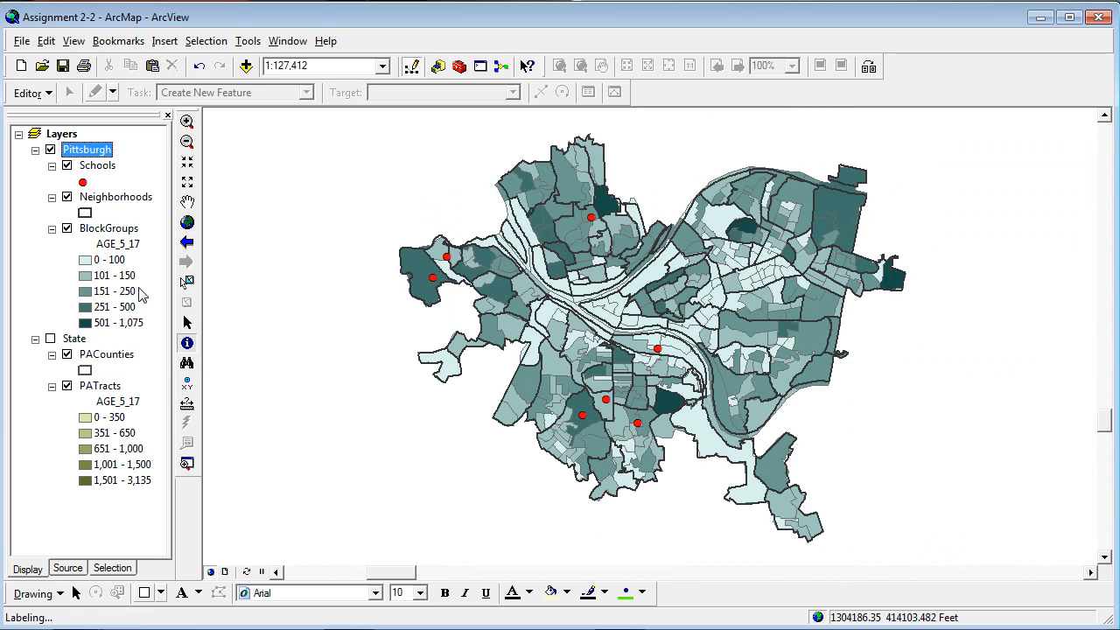
click(108, 230)
click(111, 231)
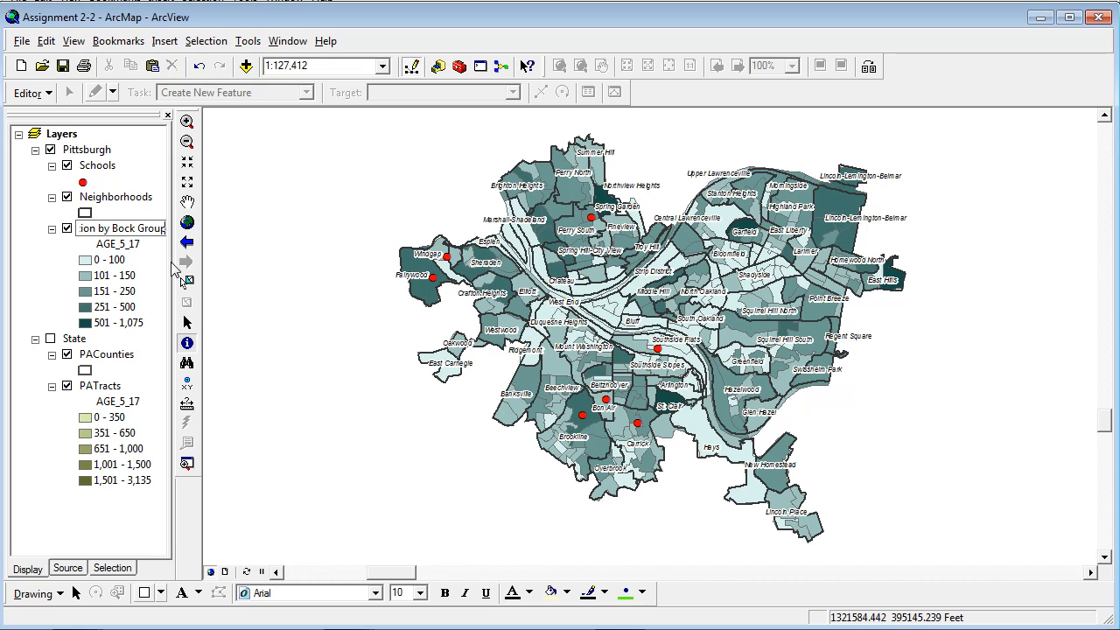
key(Return)
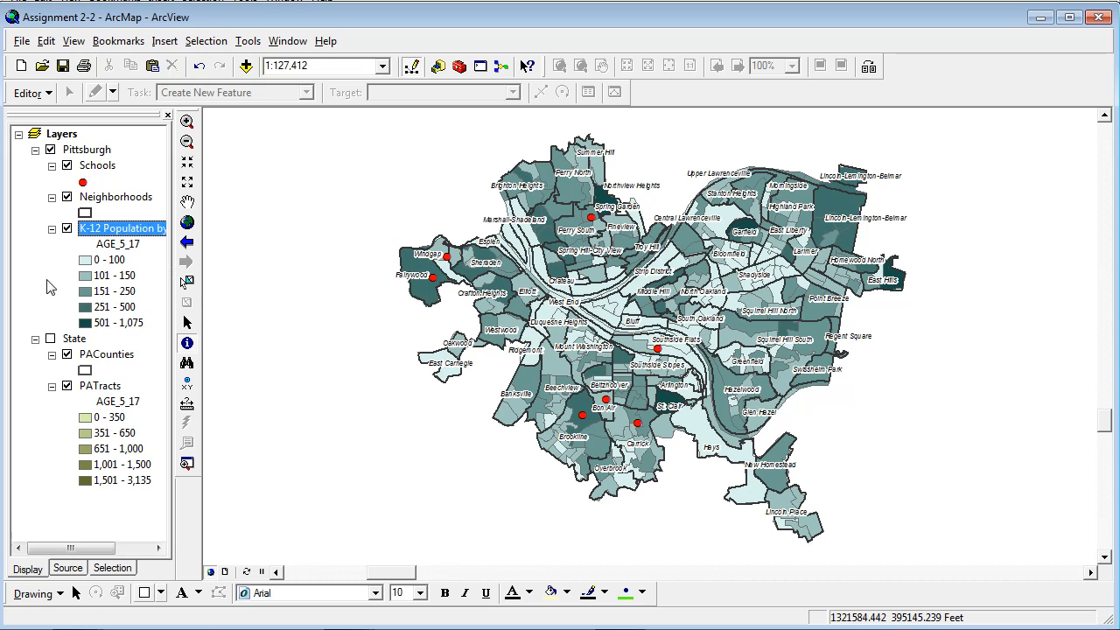
Rename the PATracts layer in the State group as K-12 Population by Census Tracts.
click(101, 389)
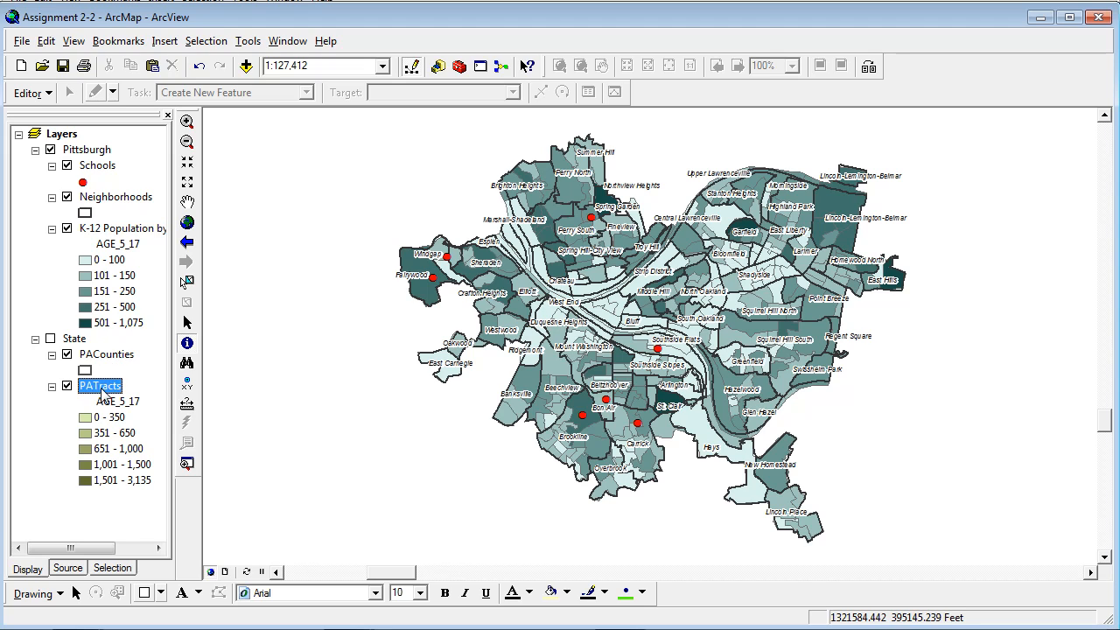
click(102, 388)
text(K-12 Population by Bock Group)
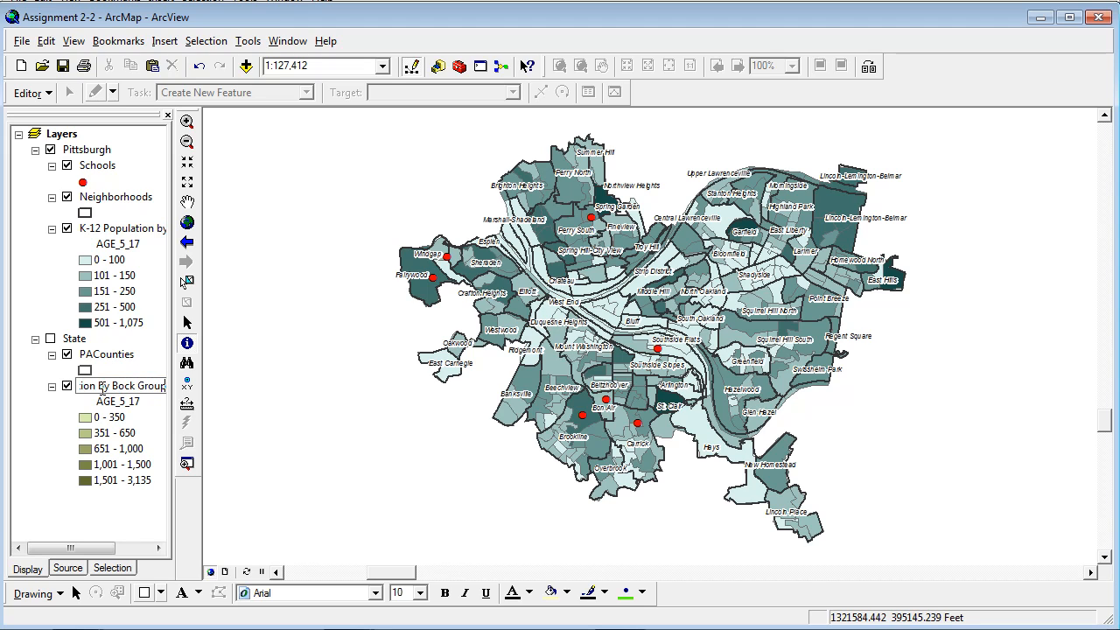
key(ctrl+shift+Left)
key(ctrl+shift+Left)
text(Tracts)
text(Census)
Correct the block group layer's name to K-12 Population by Block Group and widen the table of contents to fit the layer names.
click(154, 231)
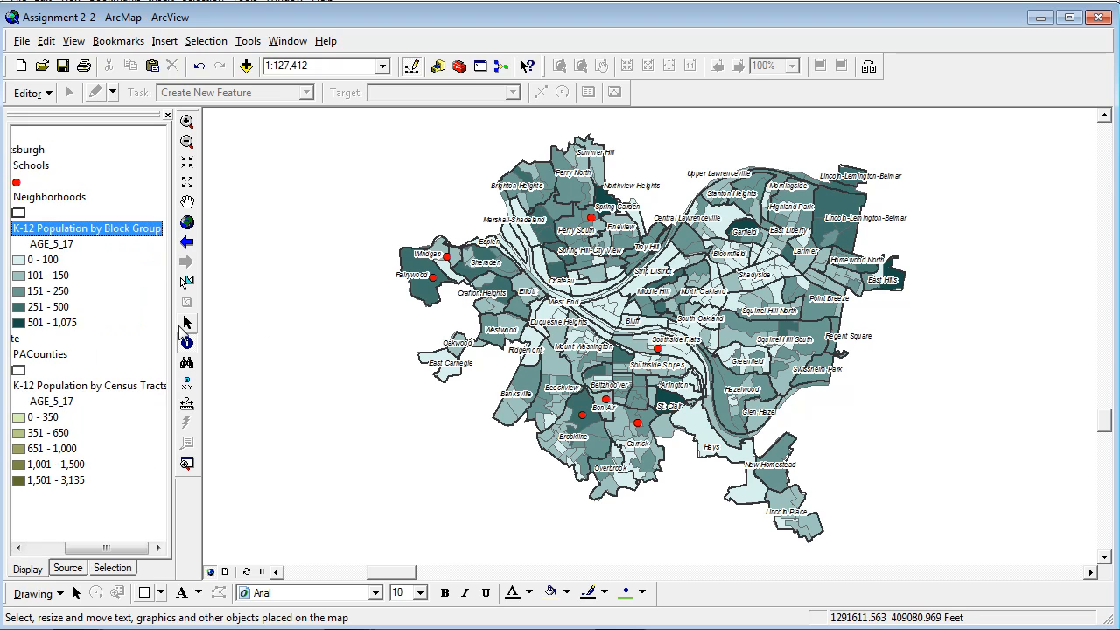
drag(173, 328, 272, 329)
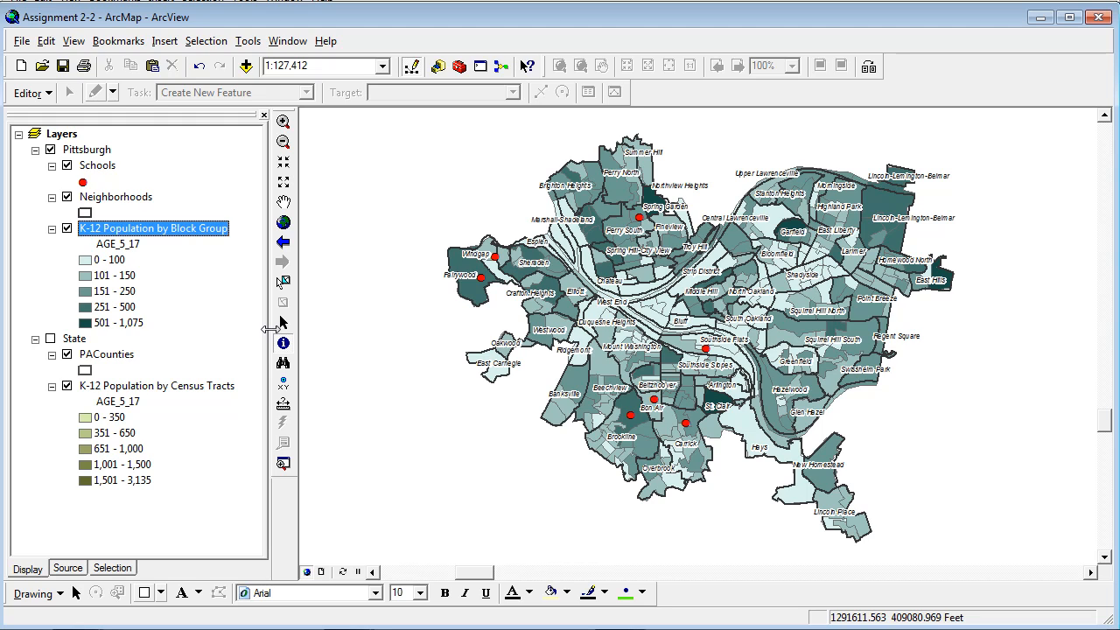
Turn on the State group layer and zoom to the extent of the Pittsburgh group layer.
click(50, 339)
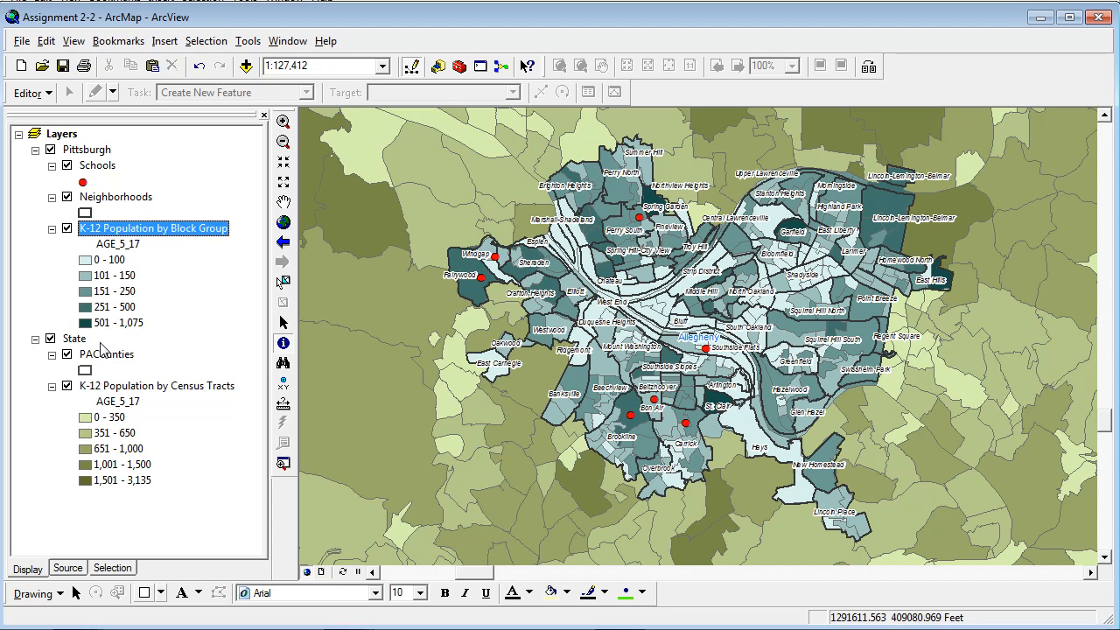
click(75, 340)
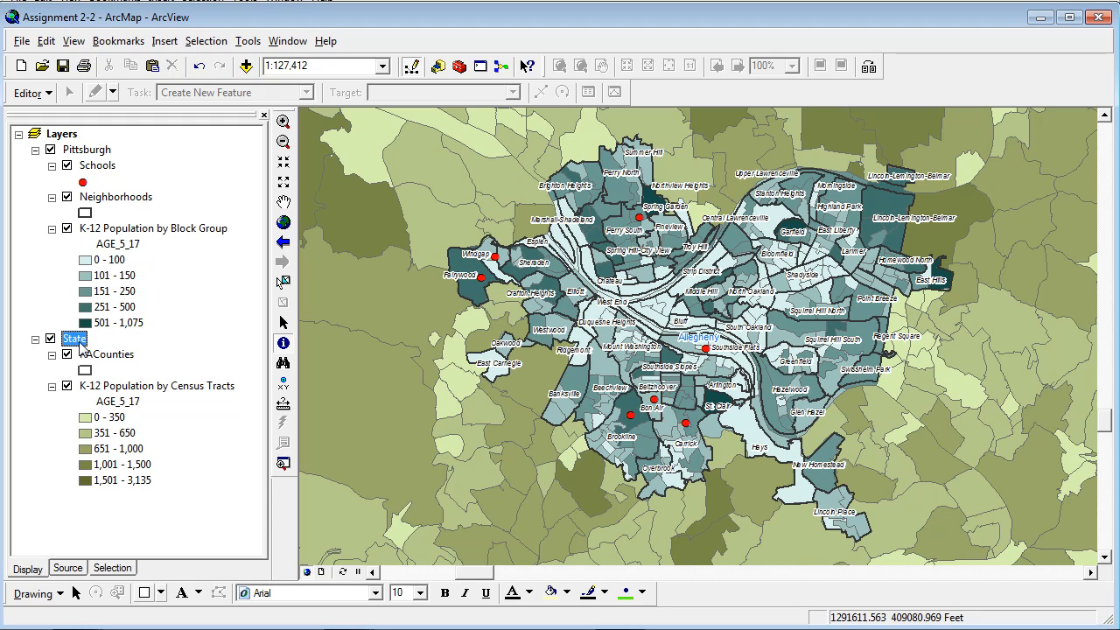
right_click(85, 151)
click(145, 290)
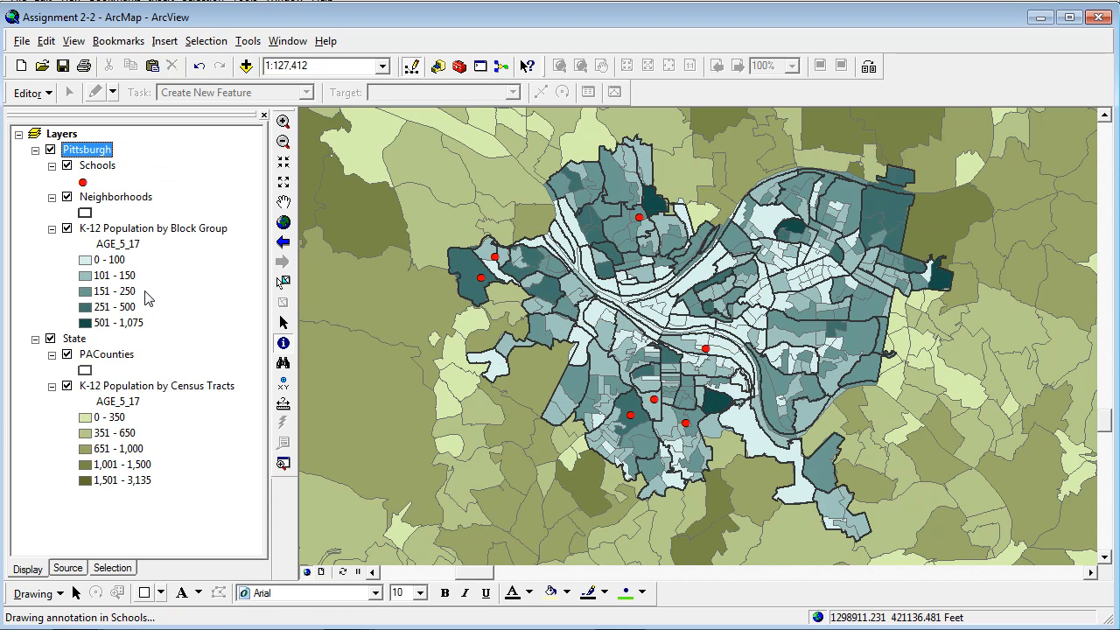
Set the State group's scale range to no minimum scale and hide it when zoomed in beyond the current scale, 1:127,412.
right_click(73, 340)
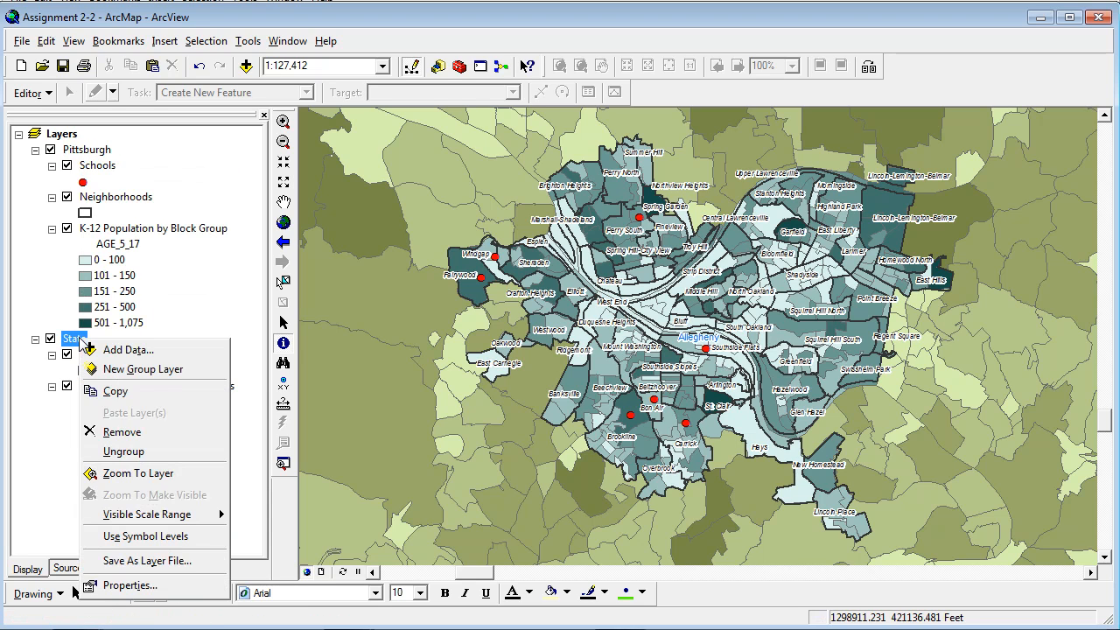
click(127, 585)
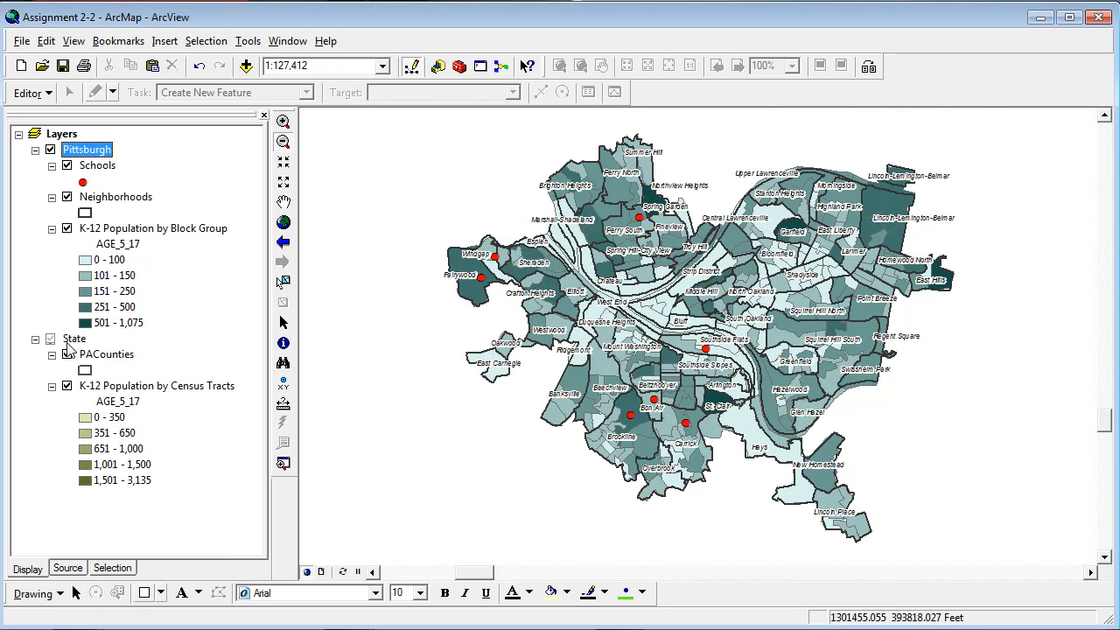
right_click(70, 343)
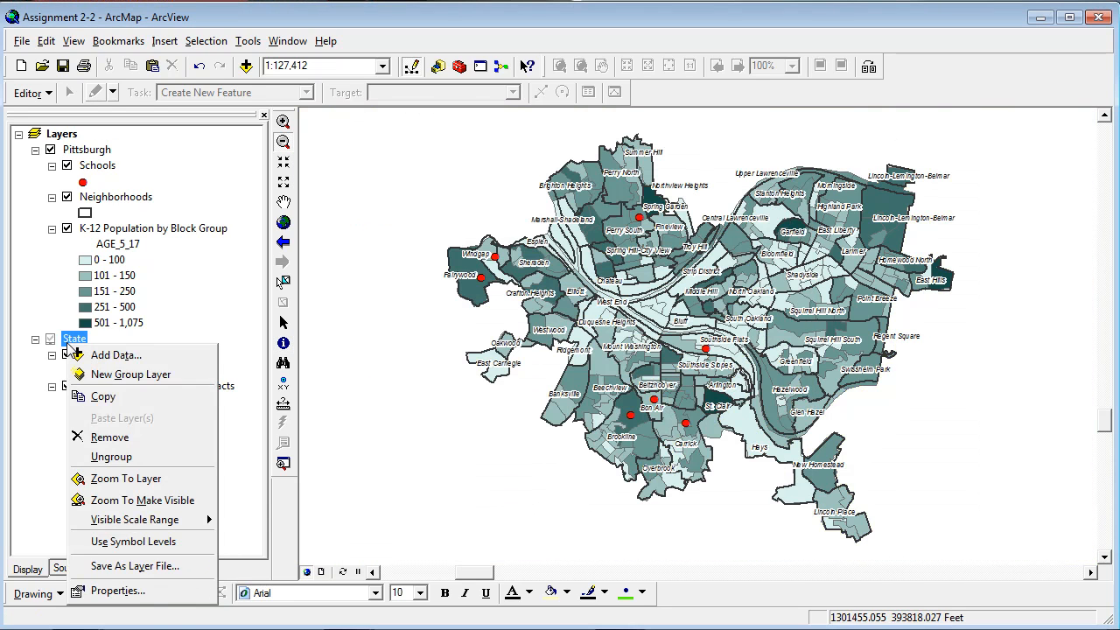
click(122, 588)
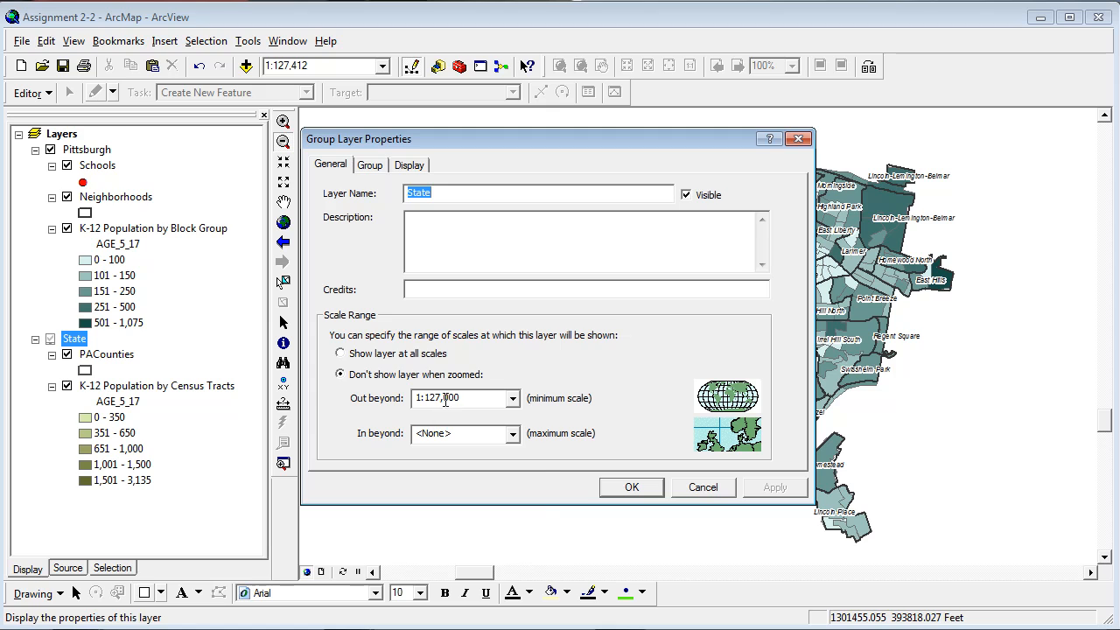
click(513, 398)
click(477, 433)
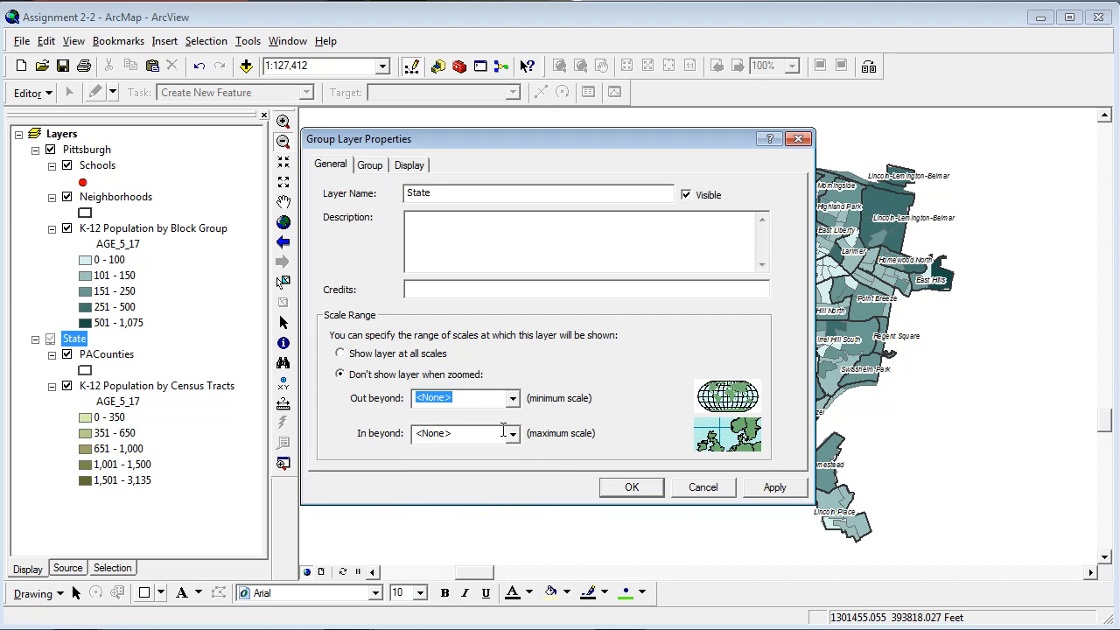
click(513, 434)
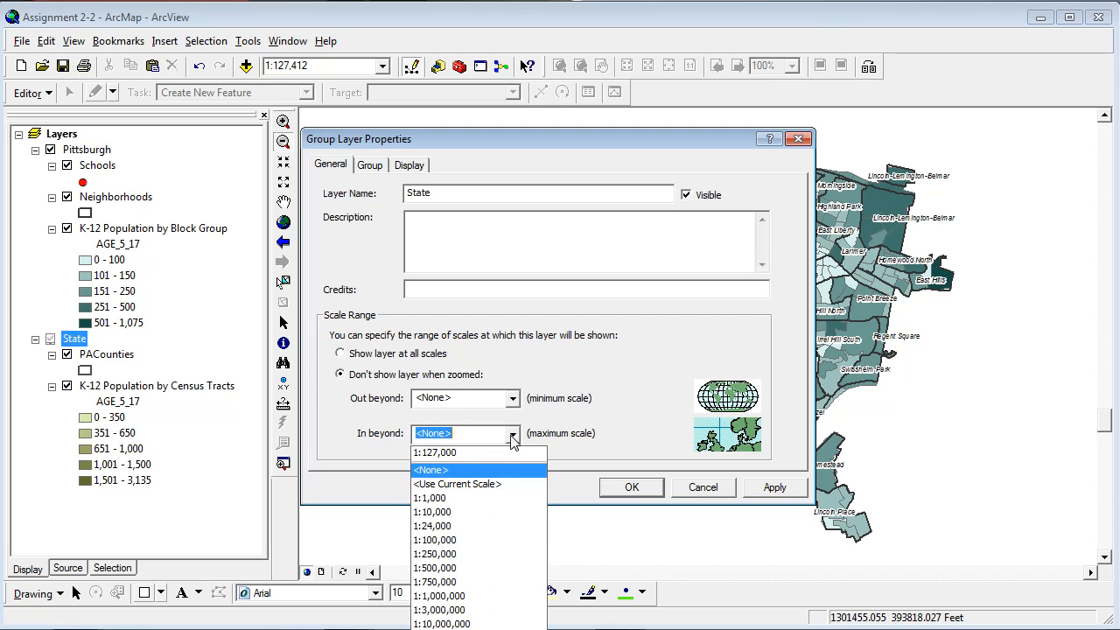
click(499, 491)
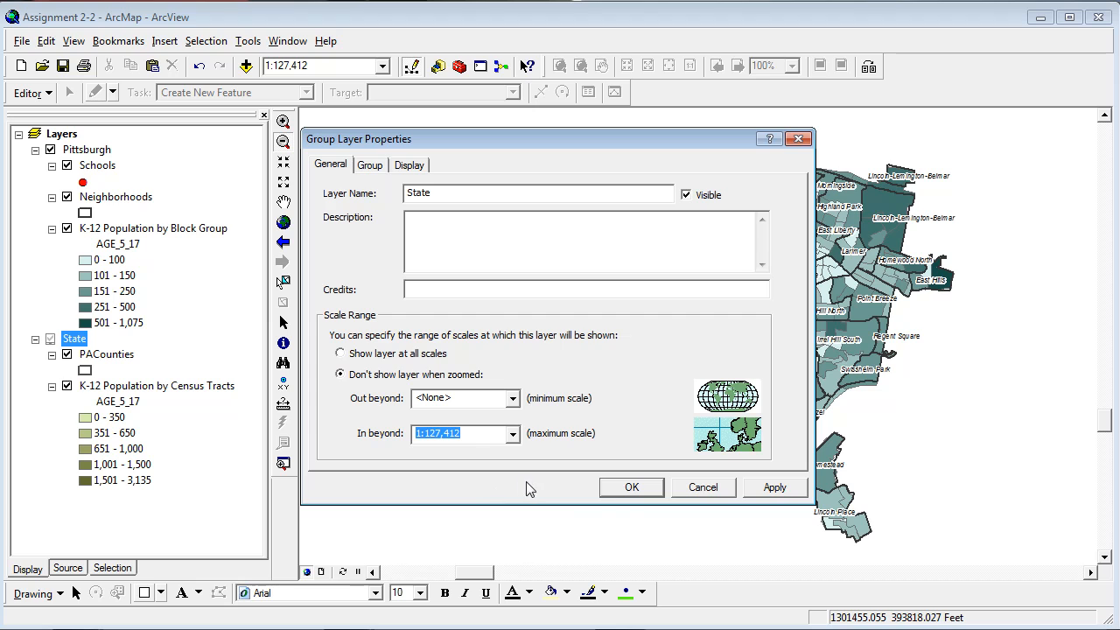
click(632, 488)
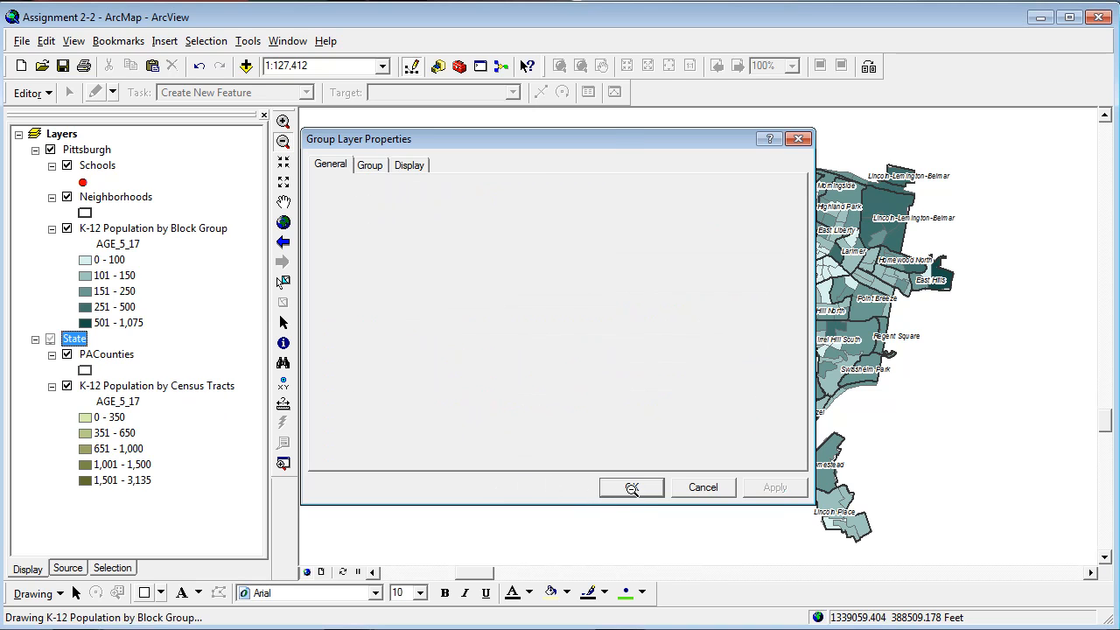
Limit the Pittsburgh group layer's scale range so it is hidden when zoomed out beyond 1:127,000.
right_click(90, 150)
click(157, 399)
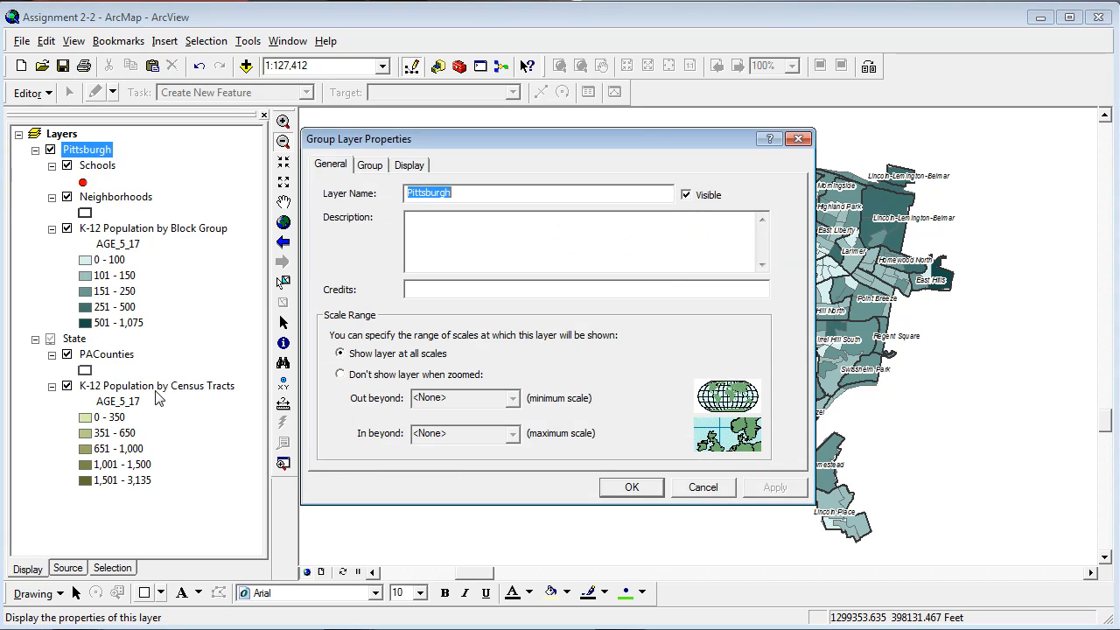
click(413, 377)
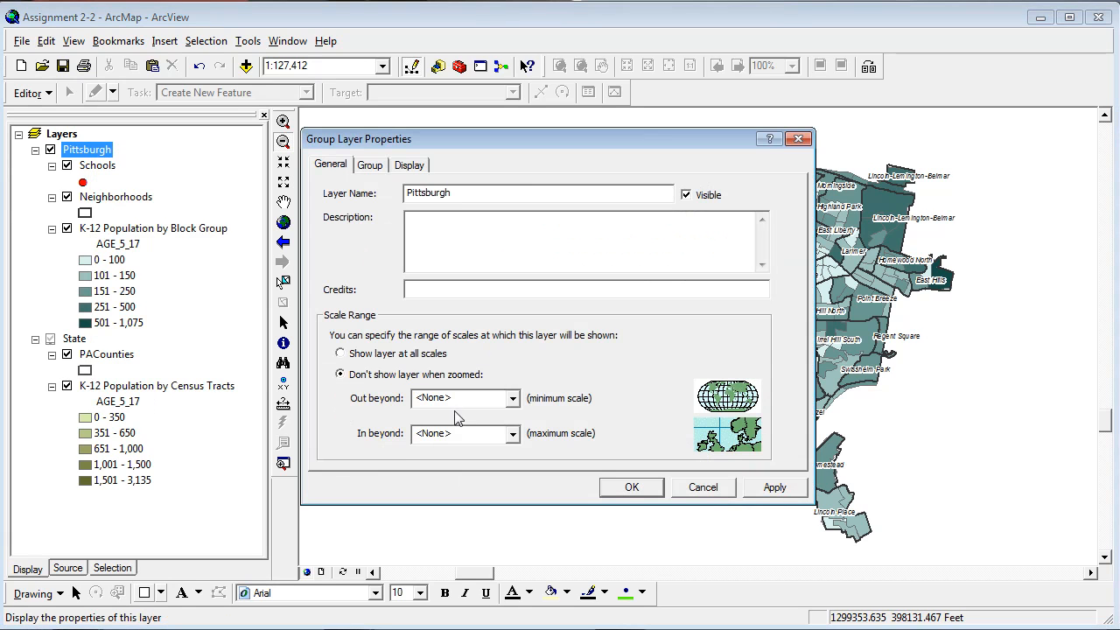
click(512, 398)
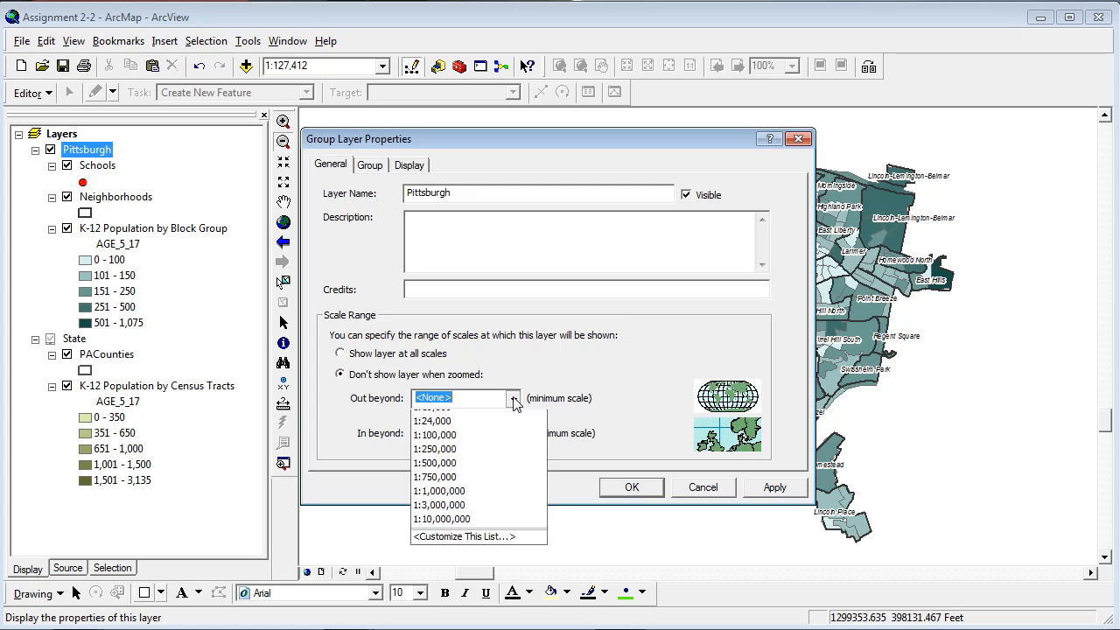
click(506, 420)
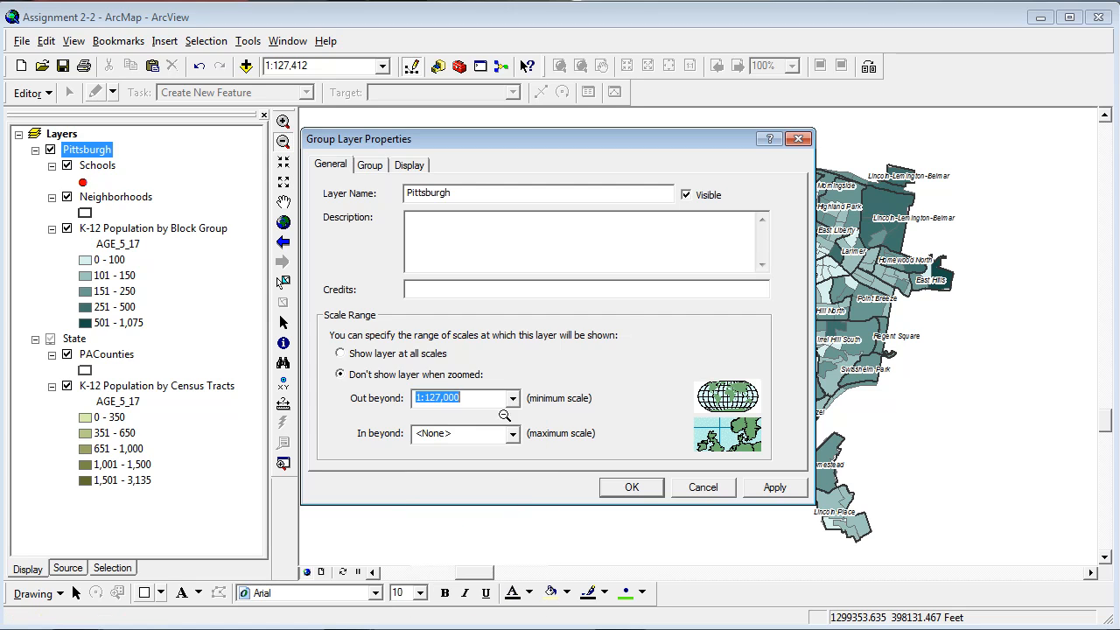
click(628, 488)
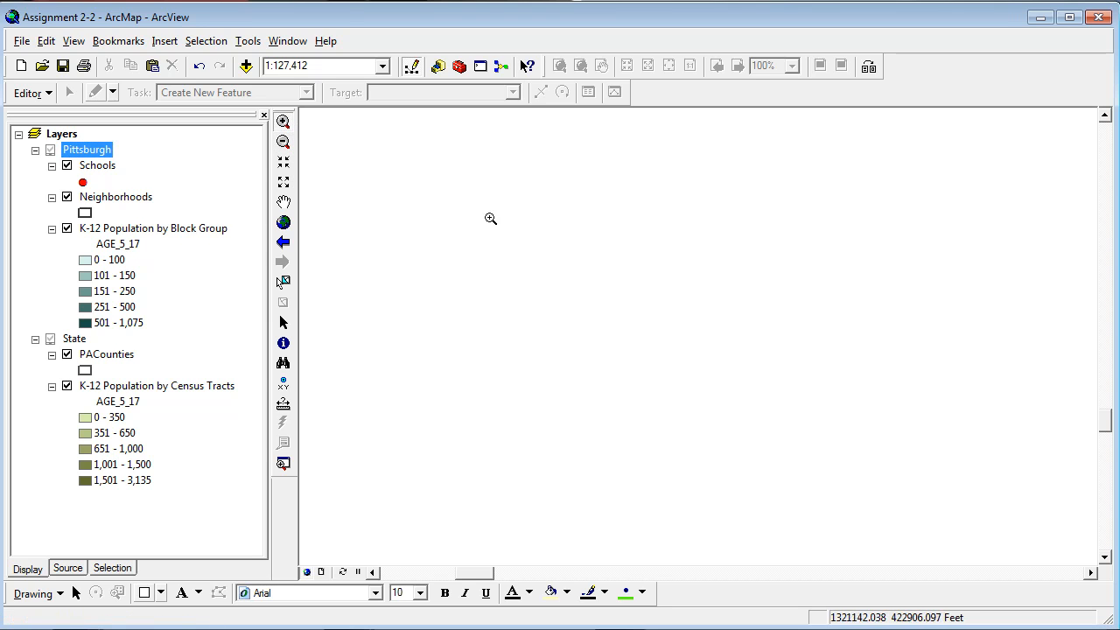
Test both scale ranges by zooming in on the Southside Flats area and zooming out to the State group layer's extent.
drag(490, 200, 821, 414)
drag(597, 276, 670, 316)
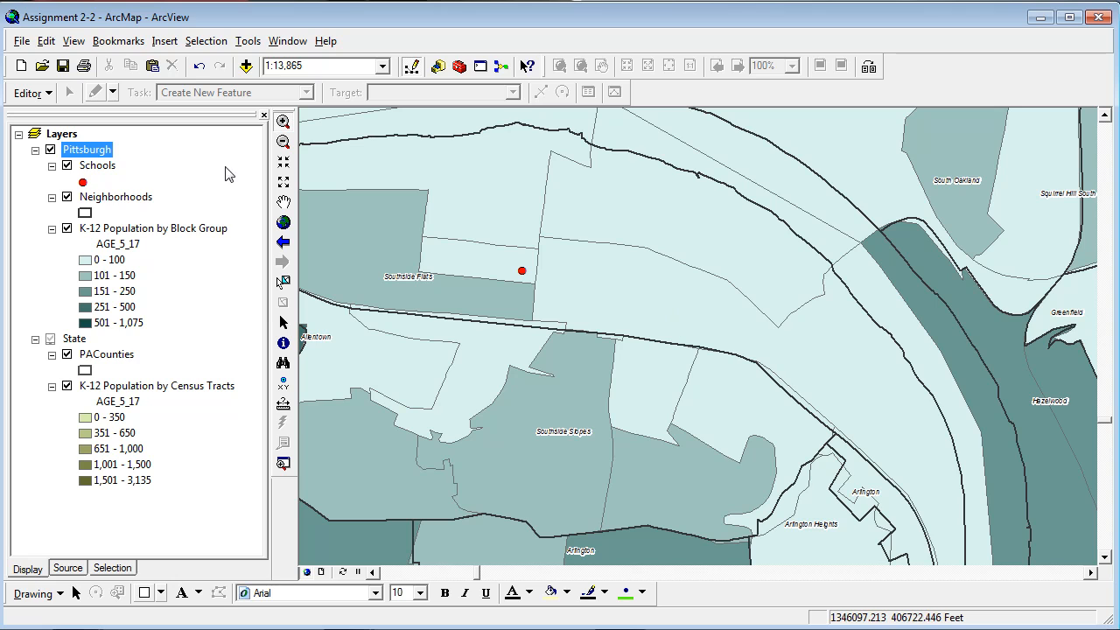
right_click(75, 340)
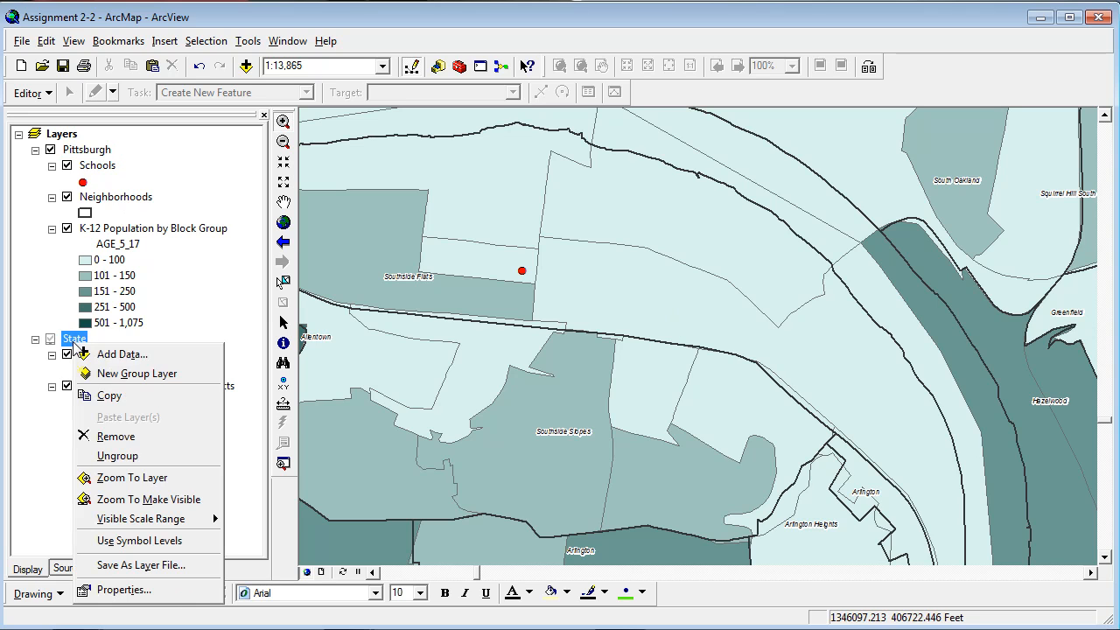
click(133, 478)
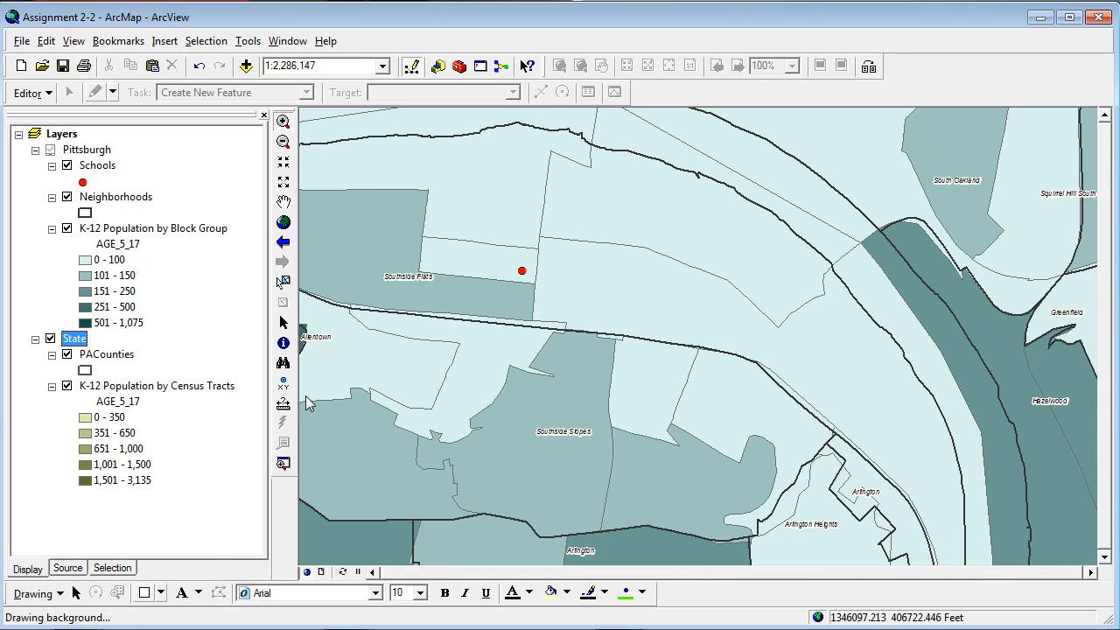